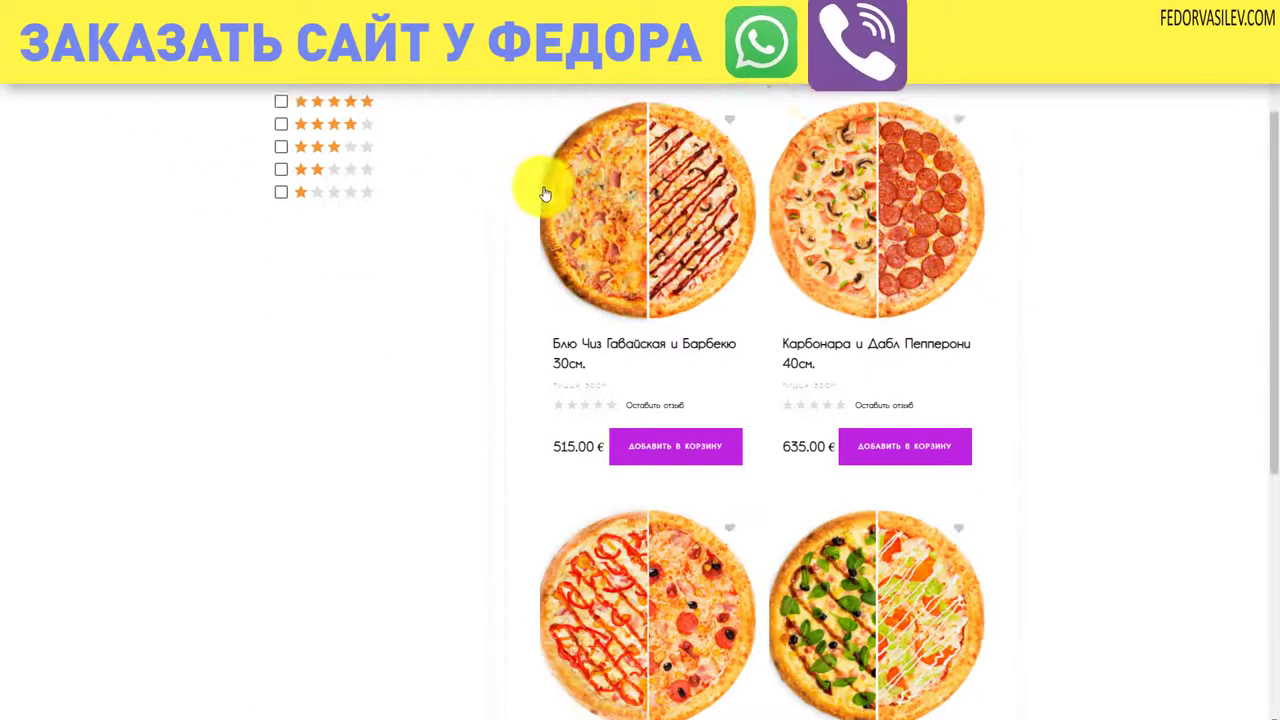
pyautogui.scroll(-3, 545, 193)
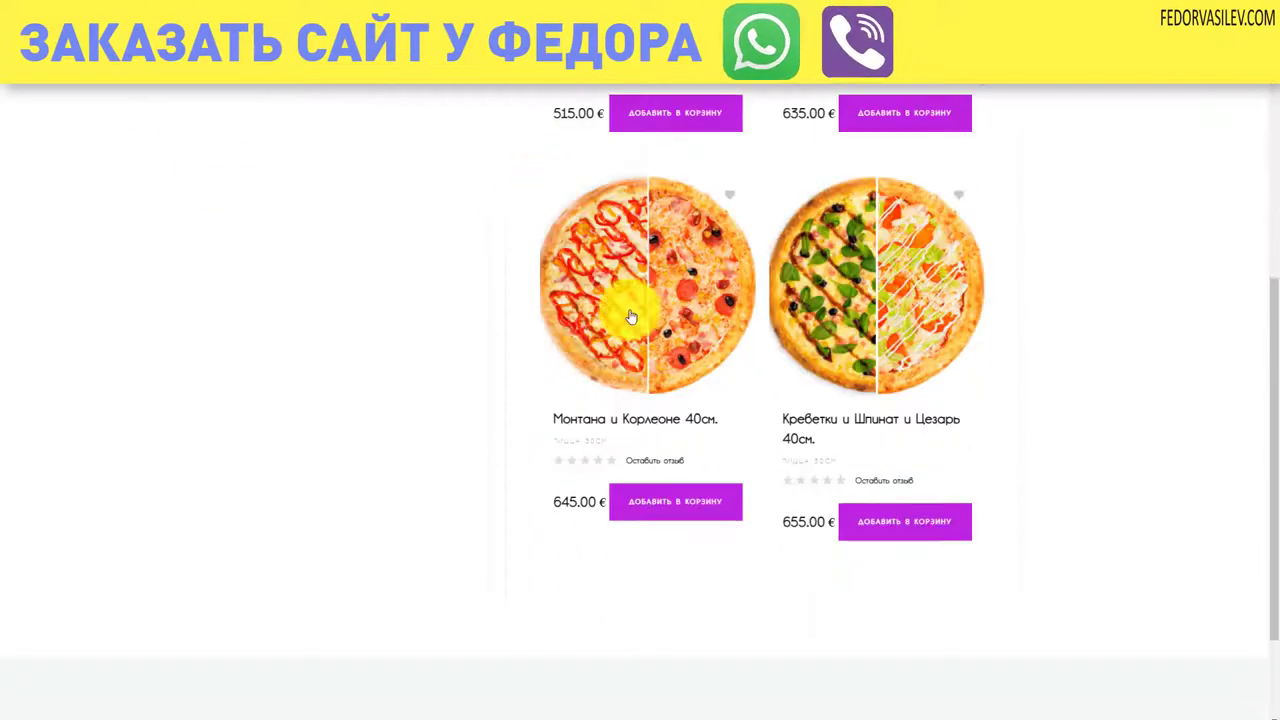
pyautogui.scroll(5, 374, 383)
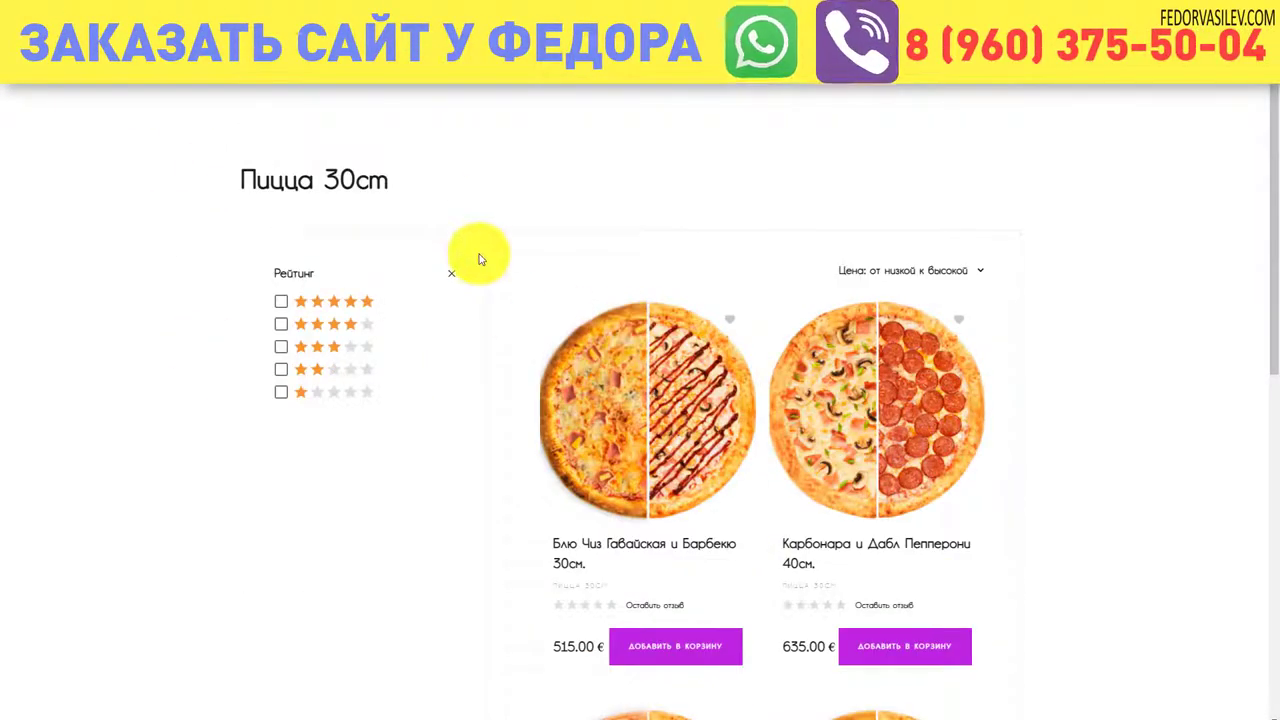
pyautogui.scroll(-3, 483, 249)
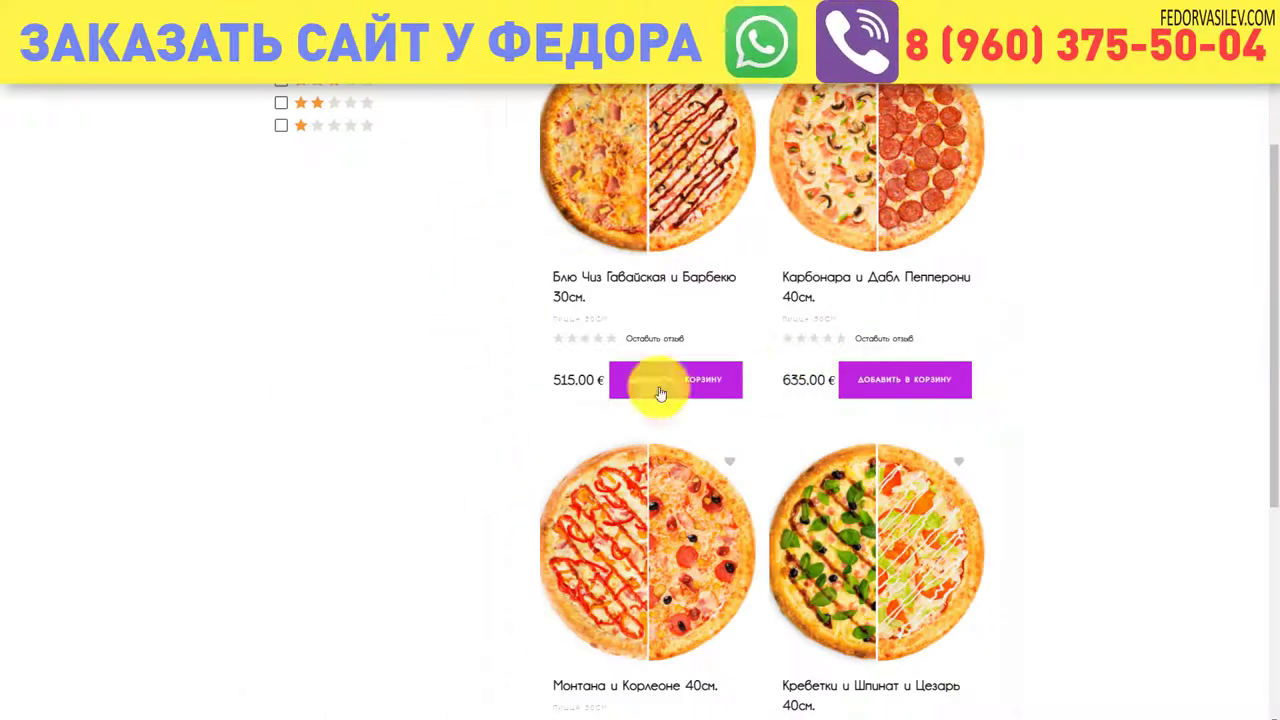
pyautogui.scroll(4, 590, 350)
pyautogui.scroll(-4, 452, 198)
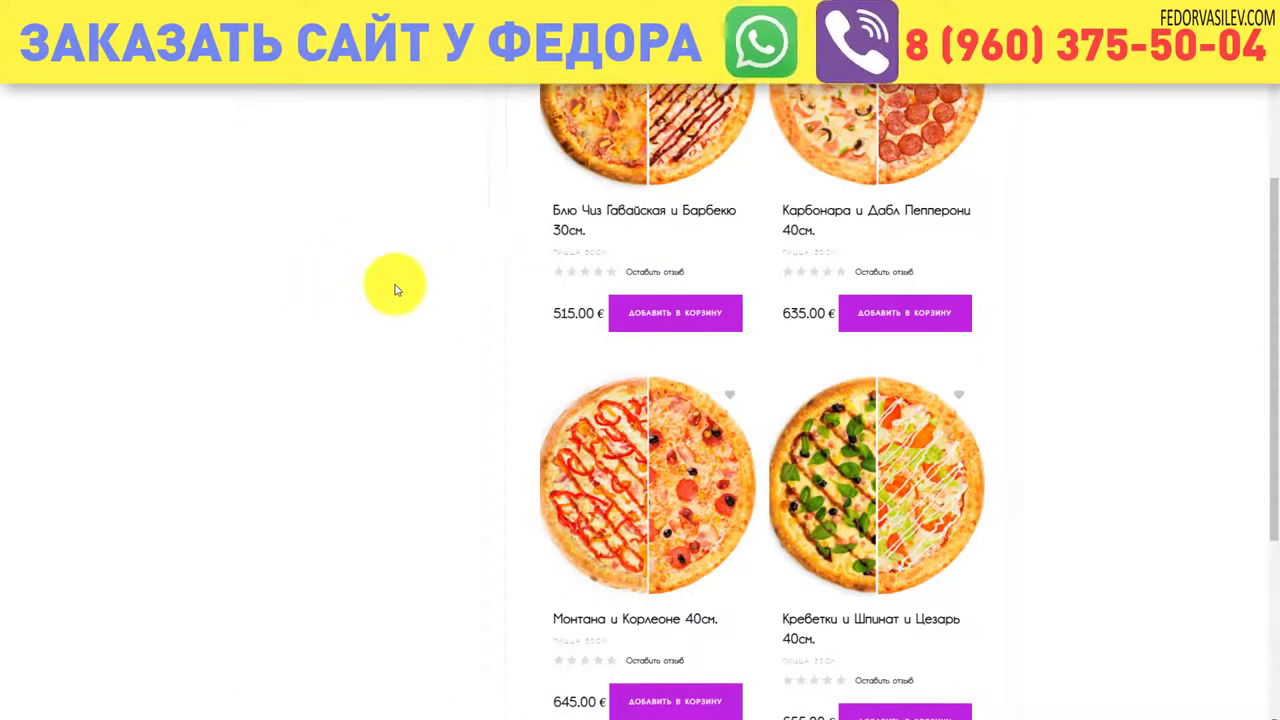
pyautogui.scroll(-2, 394, 276)
pyautogui.scroll(5, 394, 284)
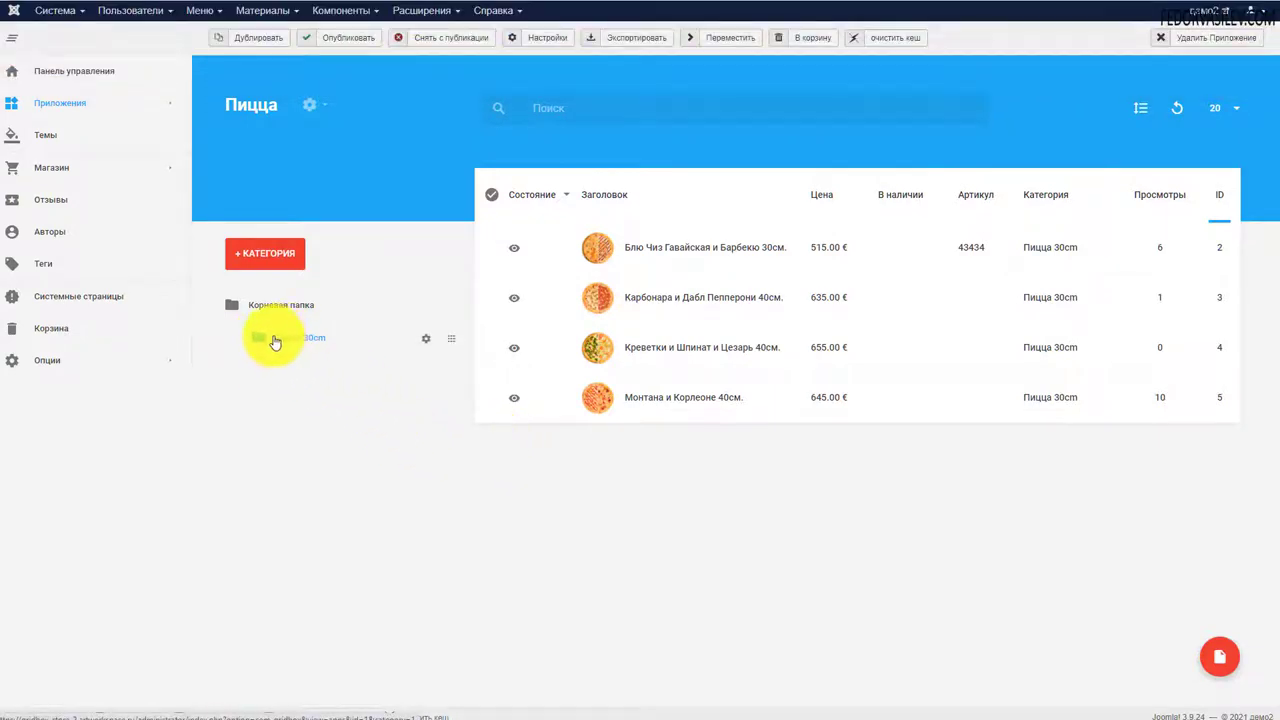
# Open the Блю Чиз Гавайская и Барбекю 30см. product from the Пицца list in the page editor
pyautogui.moveTo(275, 342); pyautogui.dragTo(290, 365)
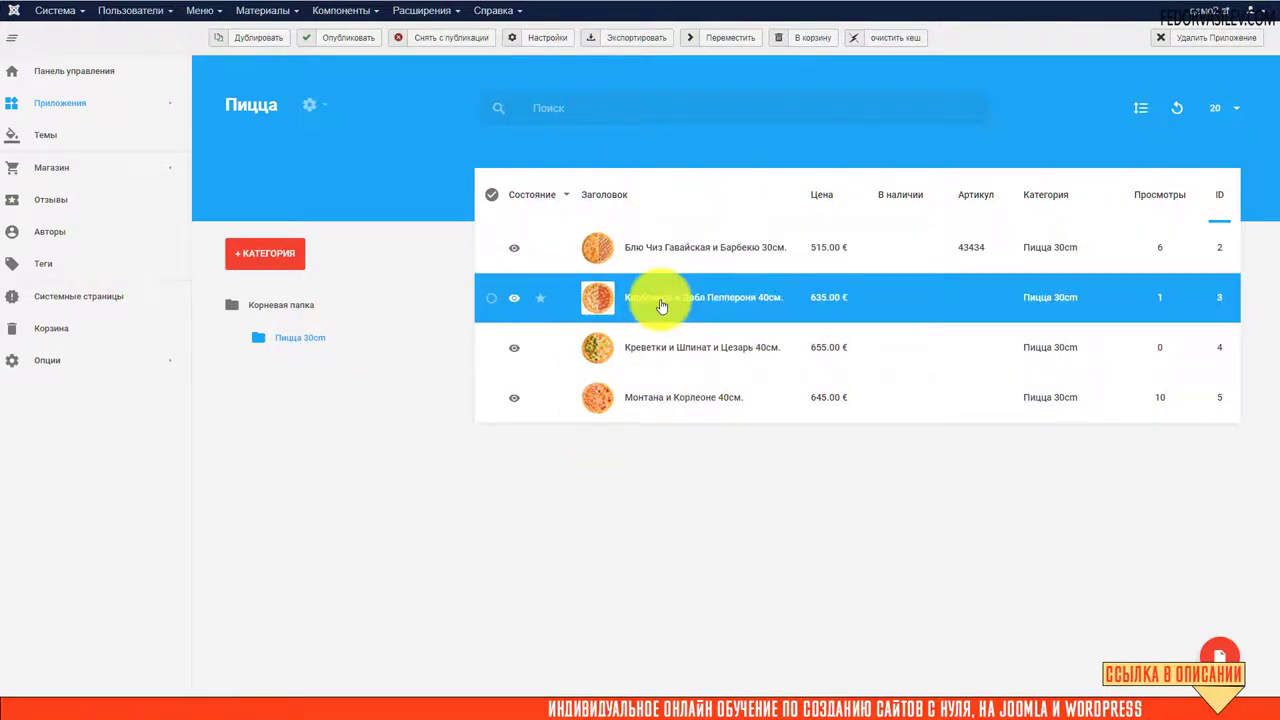
pyautogui.click(641, 247)
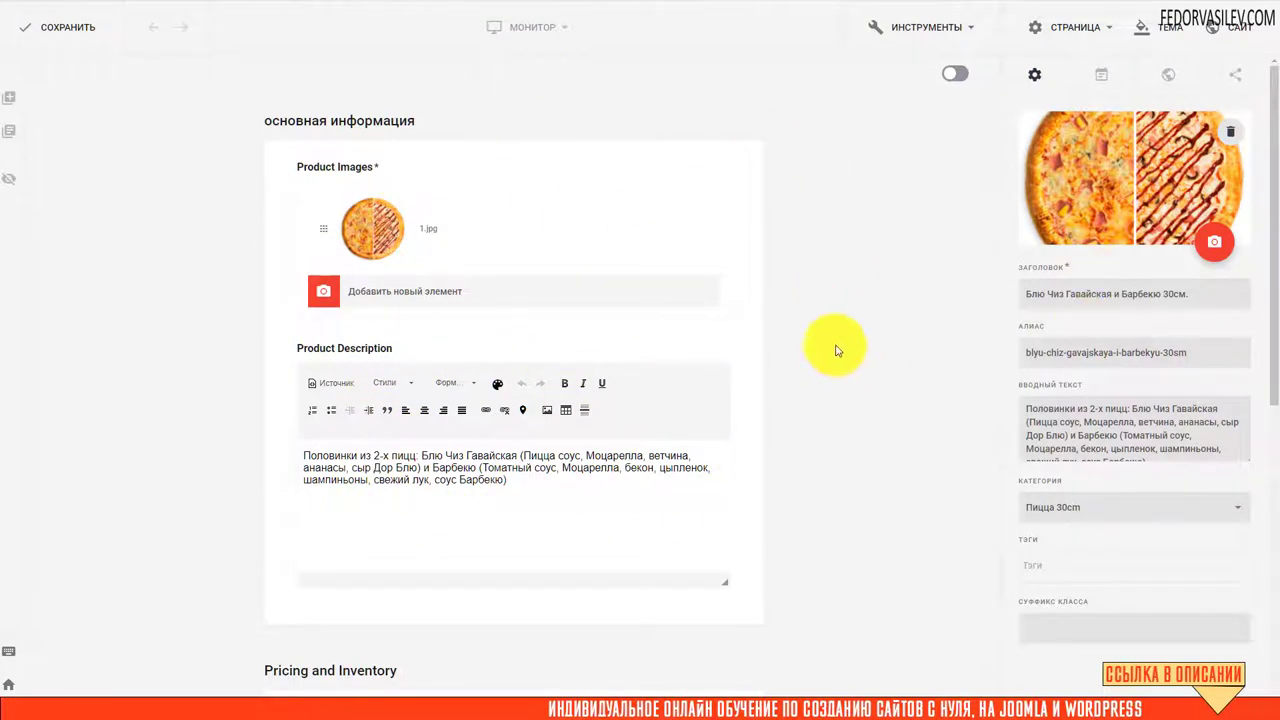
# Copy the product title into the SEO page title, giving 'Блю Чиз Гавайская и Барбекю 30см.'
pyautogui.click(1177, 74)
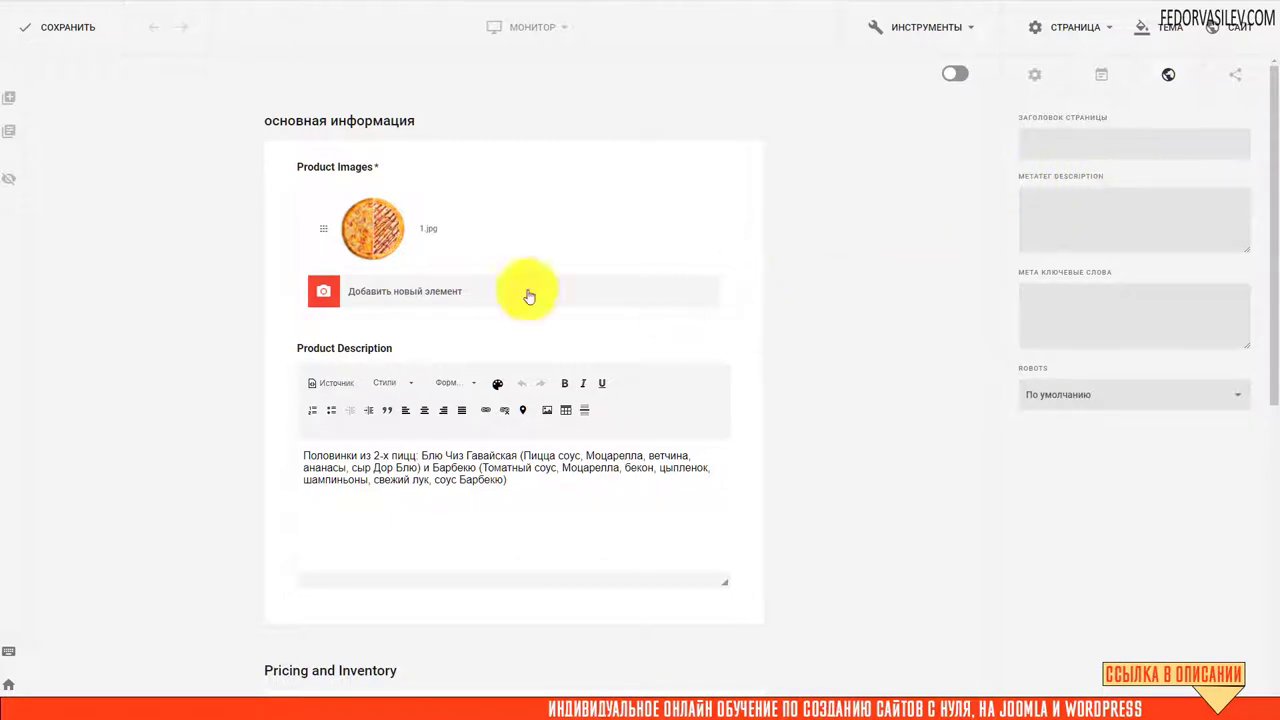
pyautogui.click(1072, 139)
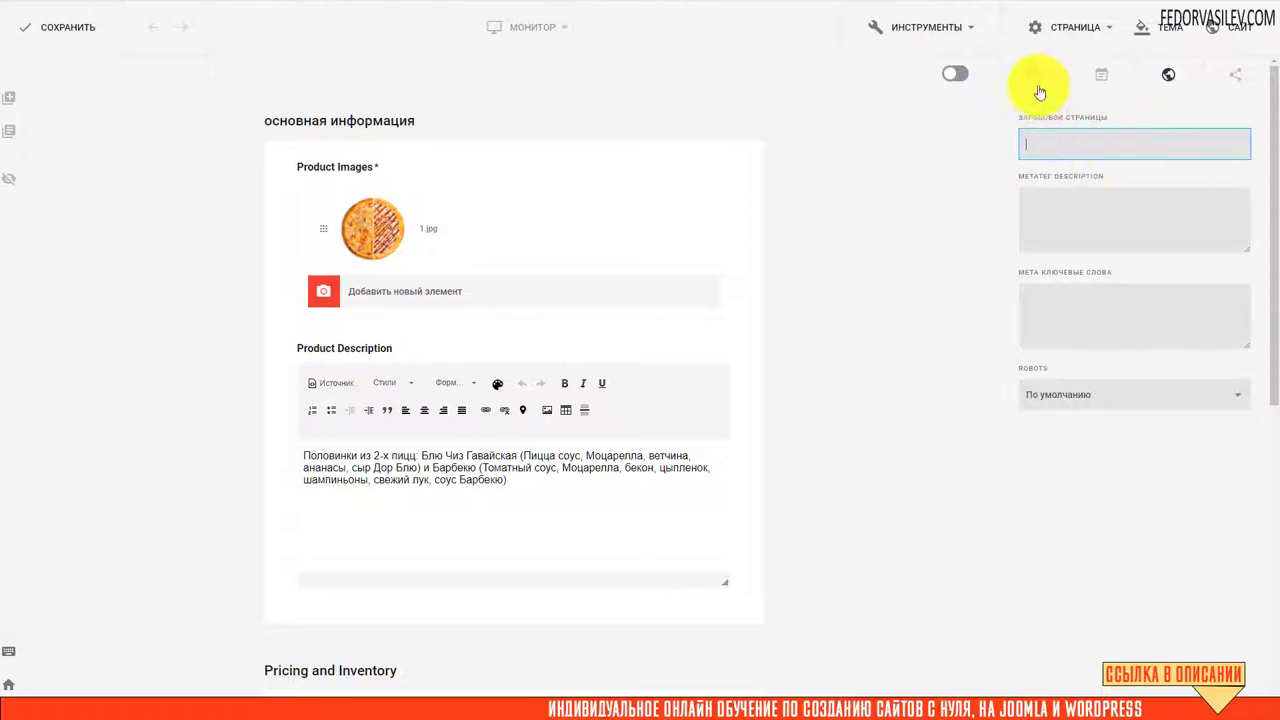
pyautogui.click(1040, 90)
pyautogui.moveTo(1212, 294); pyautogui.dragTo(981, 303)
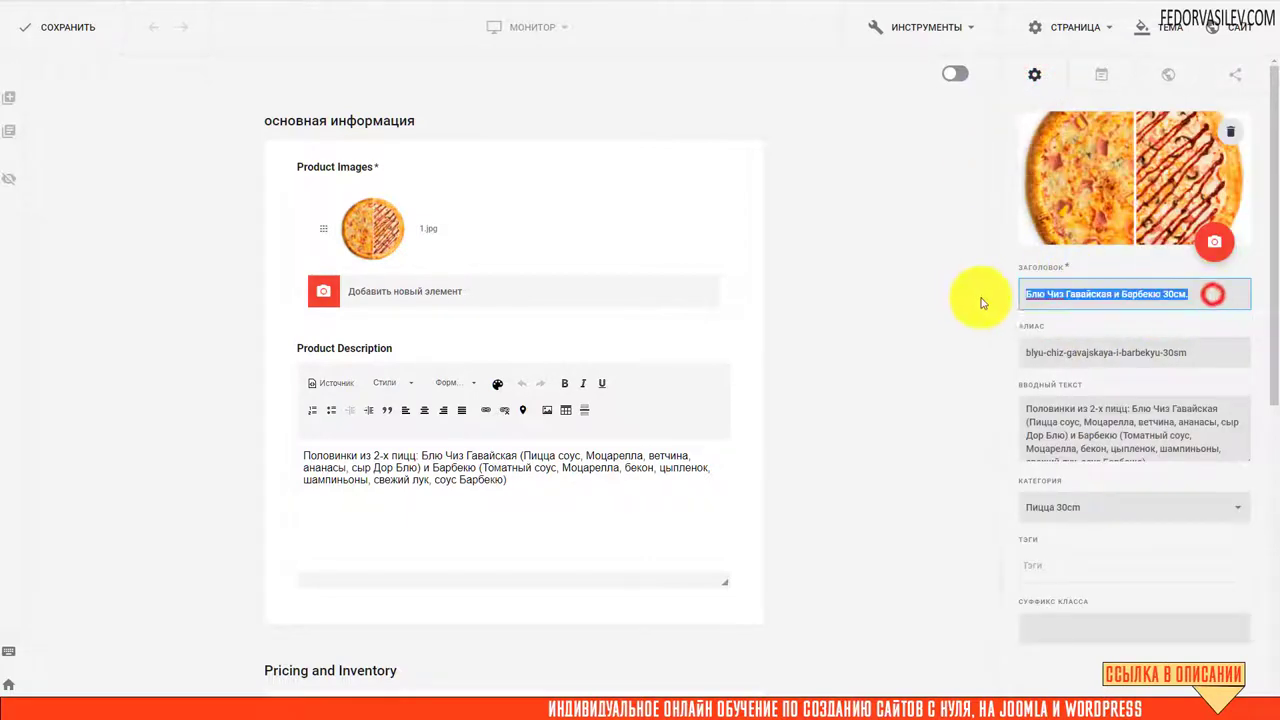
pyautogui.rightClick(1051, 290)
pyautogui.click(1085, 337)
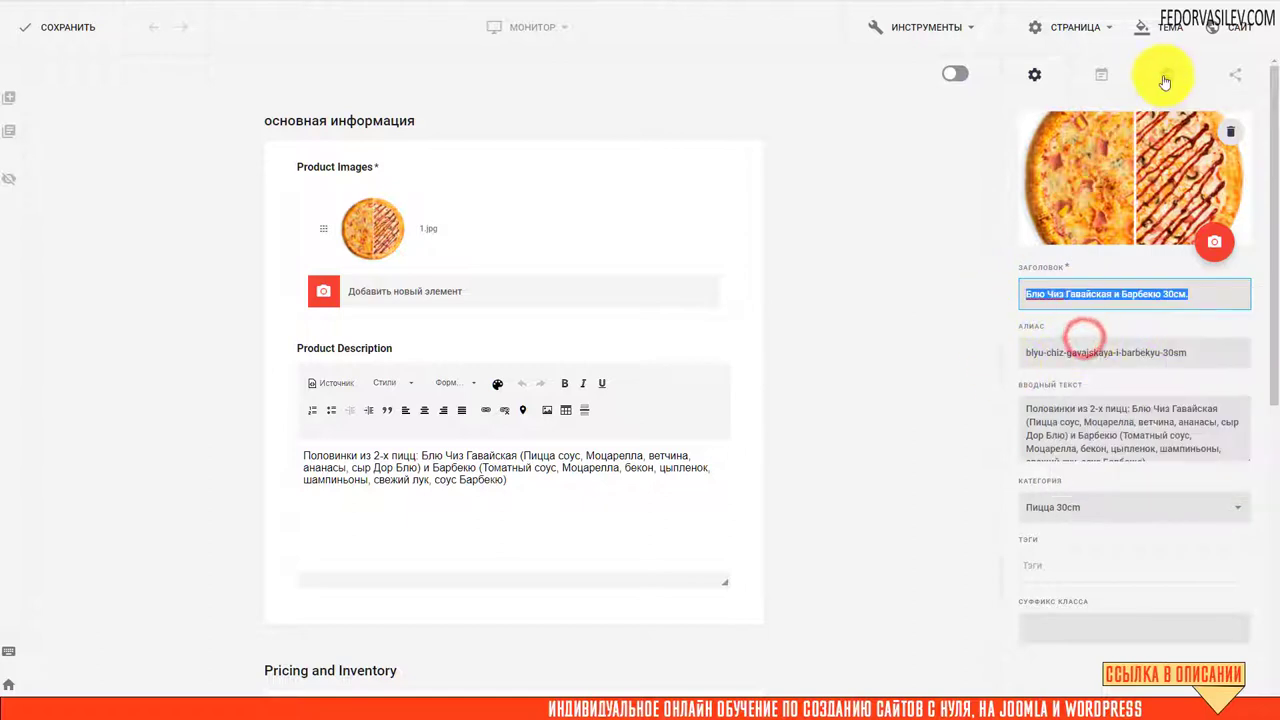
pyautogui.click(1166, 76)
pyautogui.rightClick(1094, 143)
pyautogui.click(1112, 244)
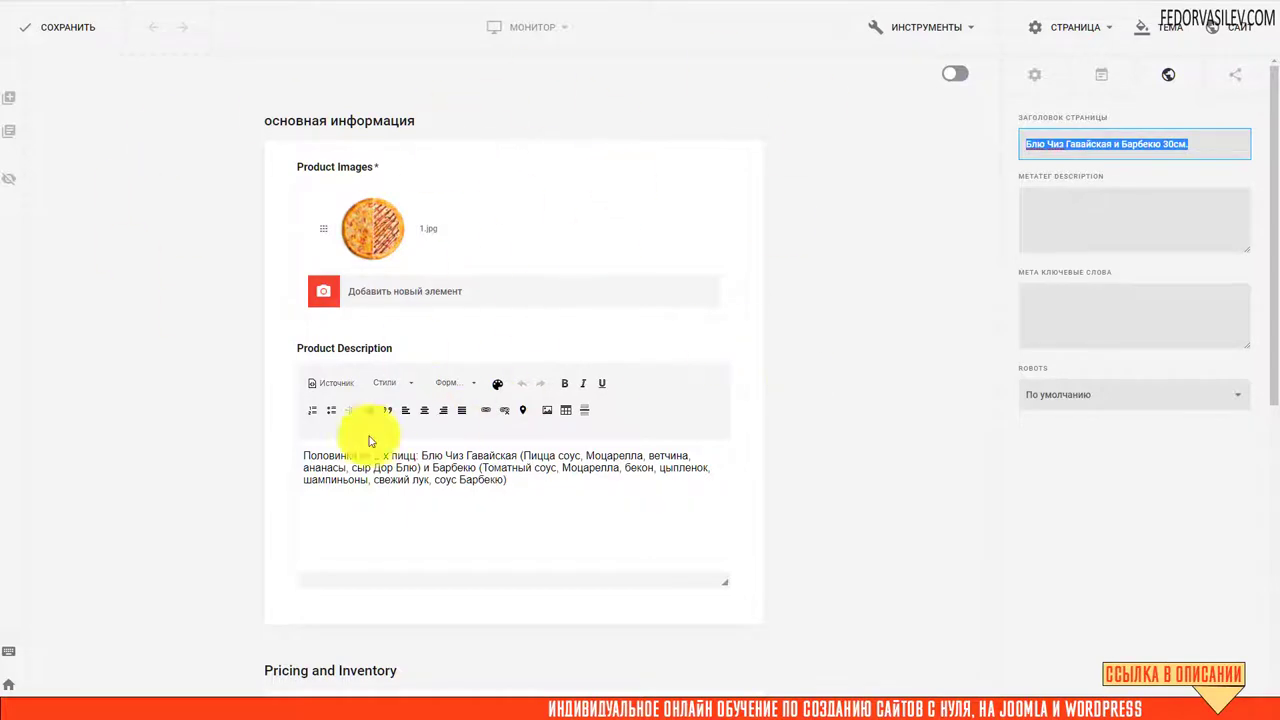
pyautogui.moveTo(318, 224)
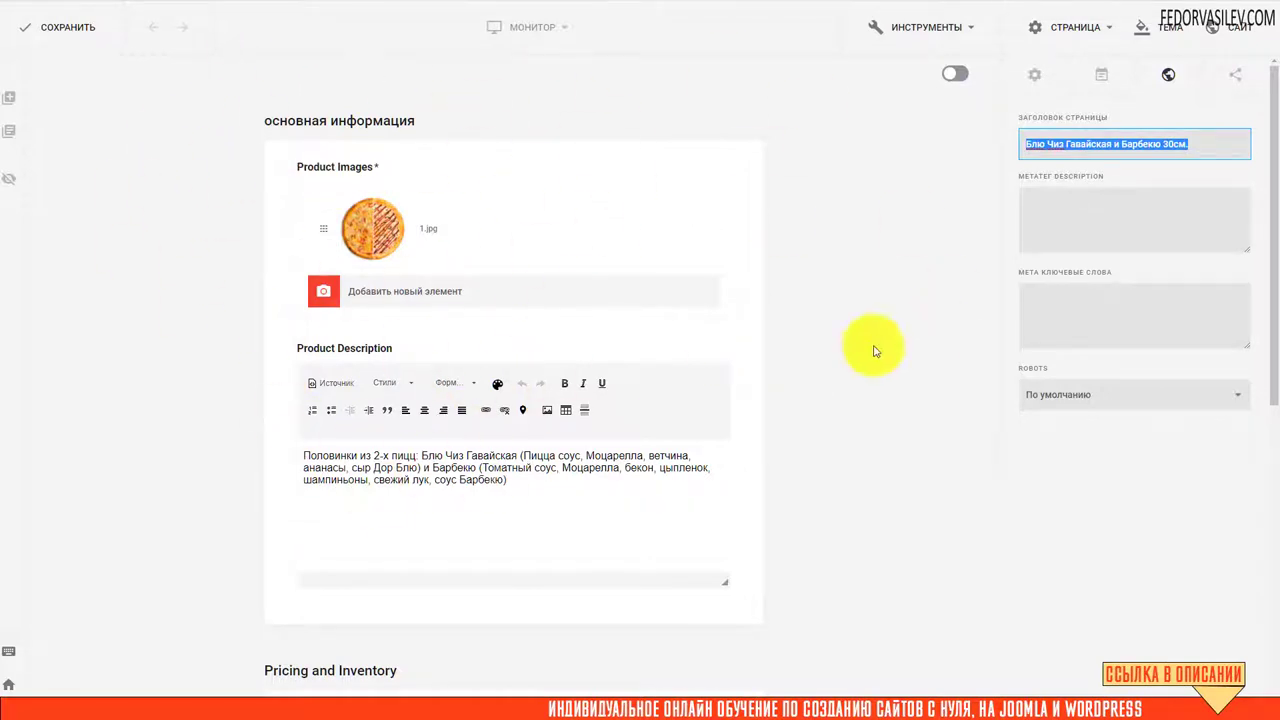
# Paste the 'Половинки из 2-х пицц…' description into Метатег Description and save the product
pyautogui.moveTo(1202, 142); pyautogui.dragTo(1014, 149)
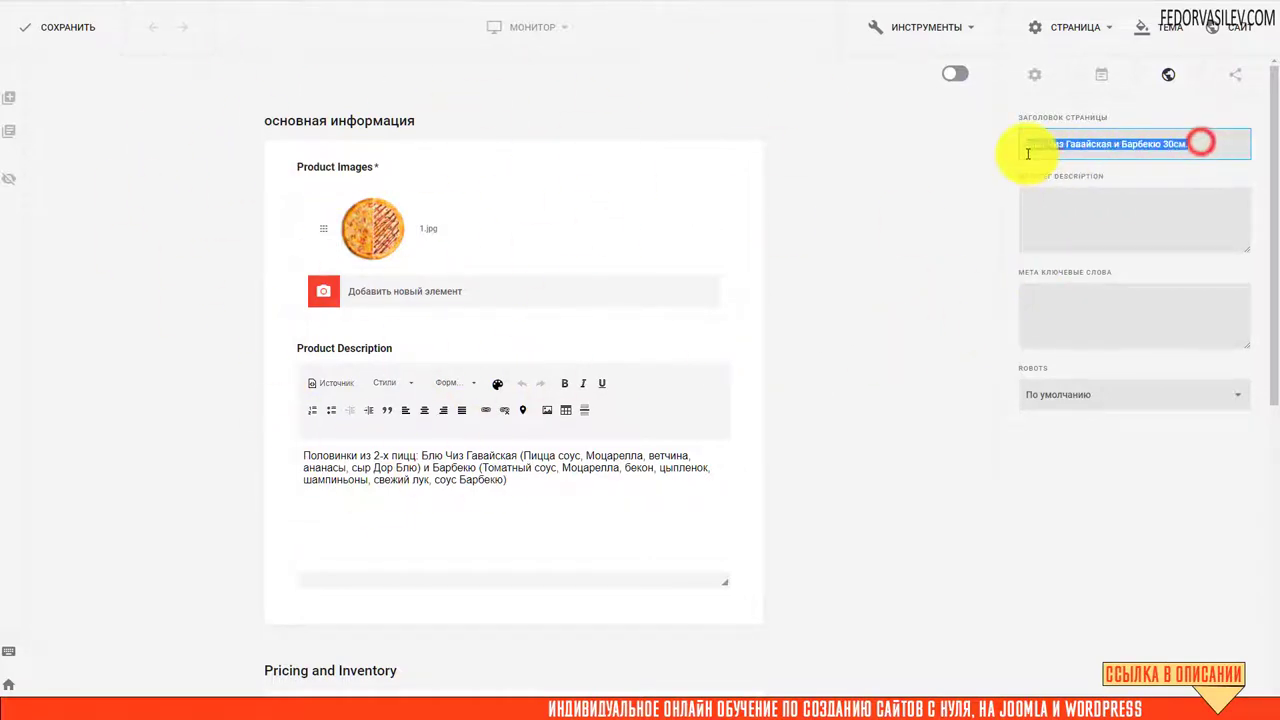
pyautogui.click(1047, 222)
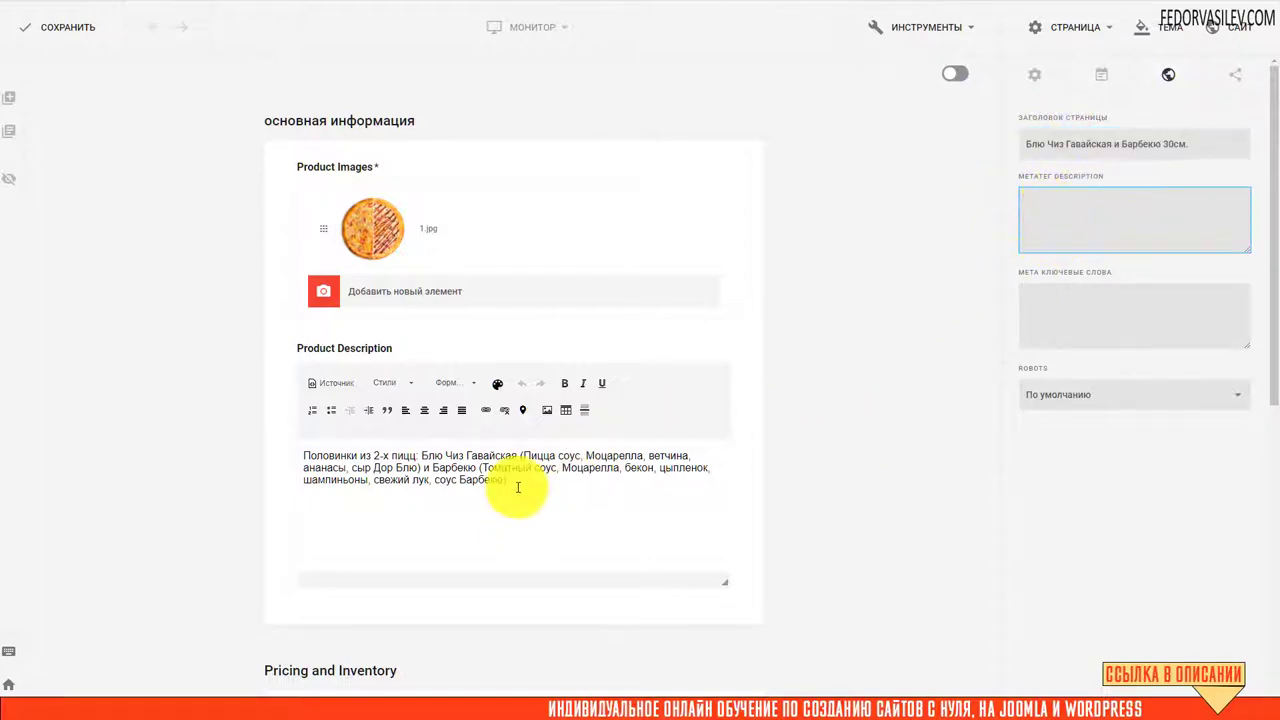
pyautogui.moveTo(512, 481); pyautogui.dragTo(280, 452)
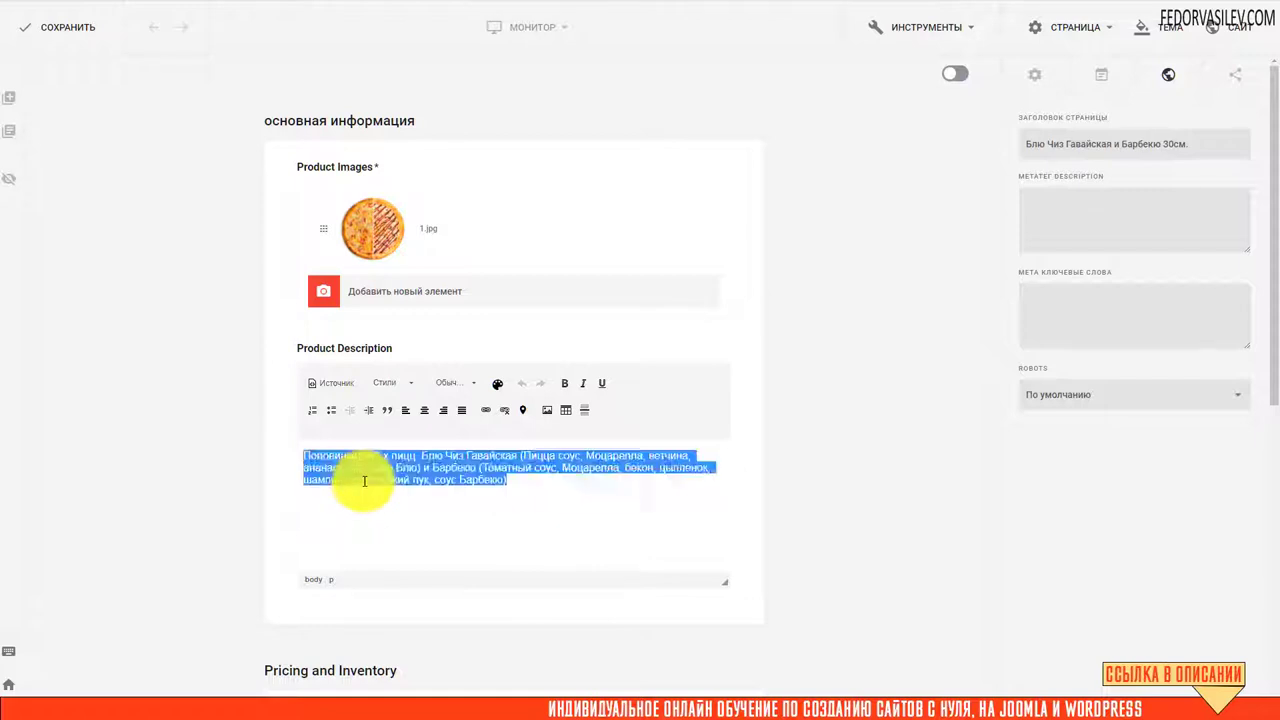
pyautogui.click(1034, 76)
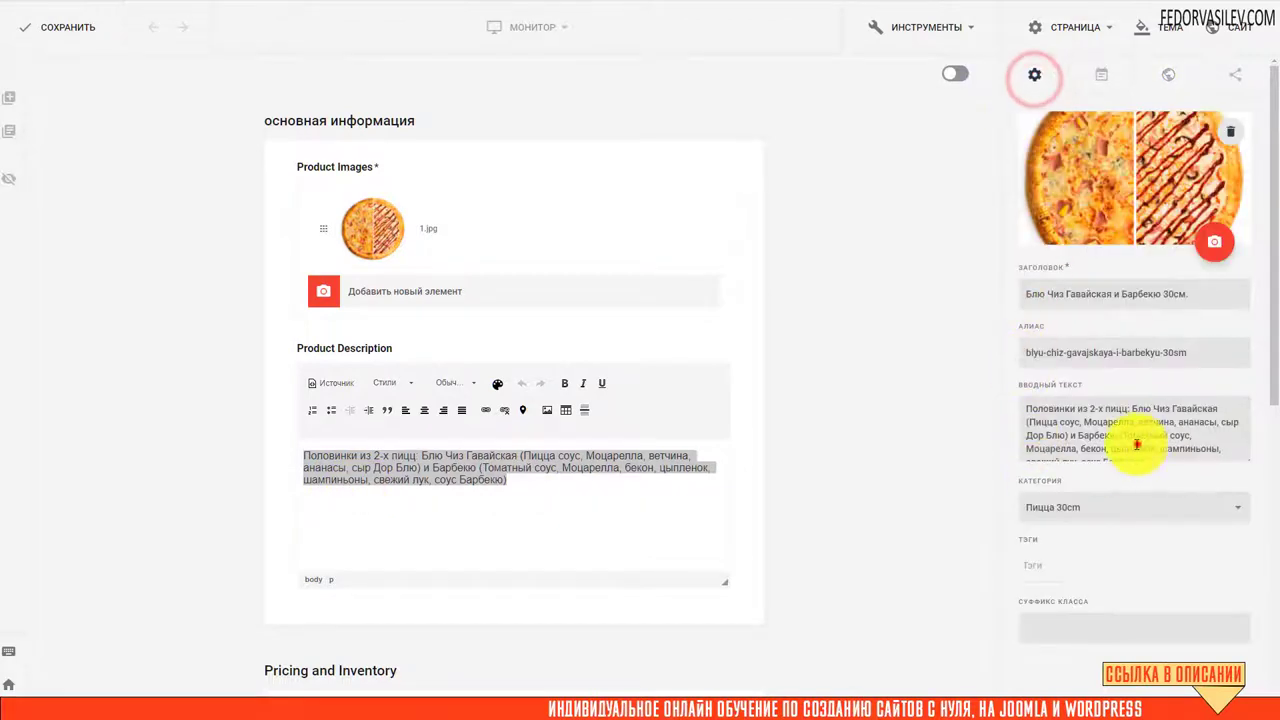
pyautogui.moveTo(1135, 455); pyautogui.dragTo(1000, 390)
pyautogui.click(1168, 73)
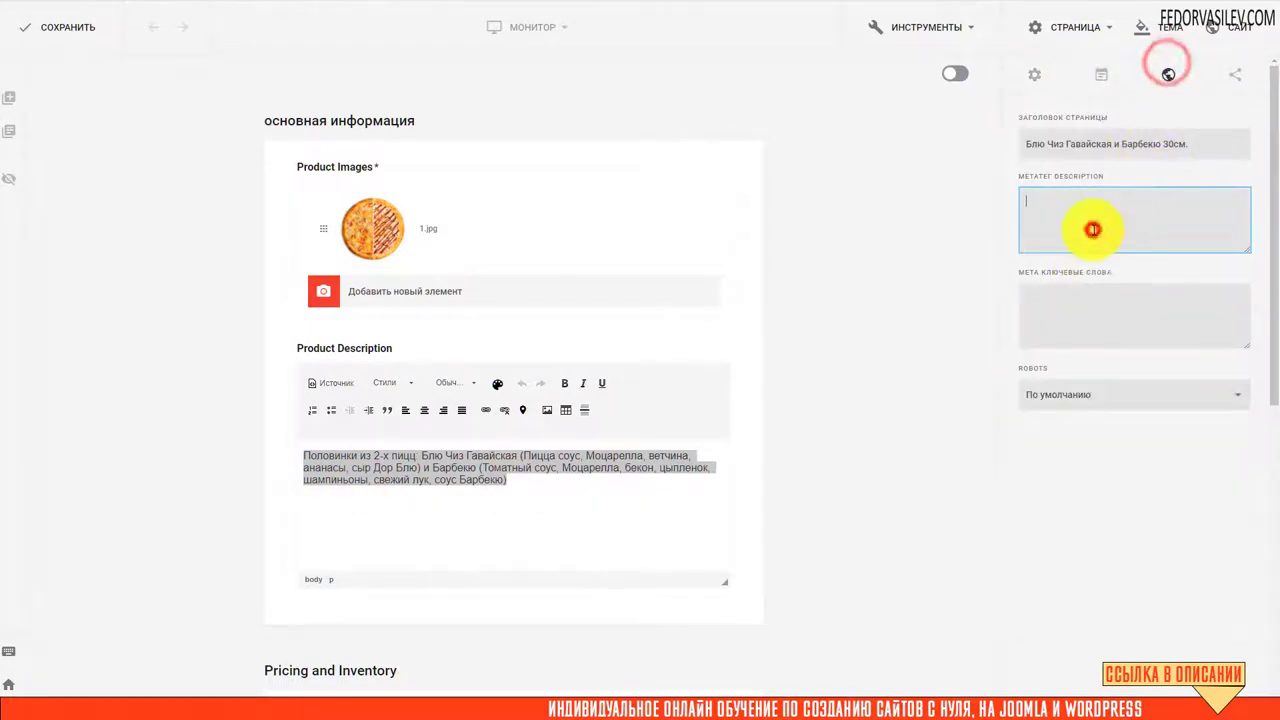
pyautogui.hotkey('ctrl', 'a')
pyautogui.hotkey('ctrl', 'v')
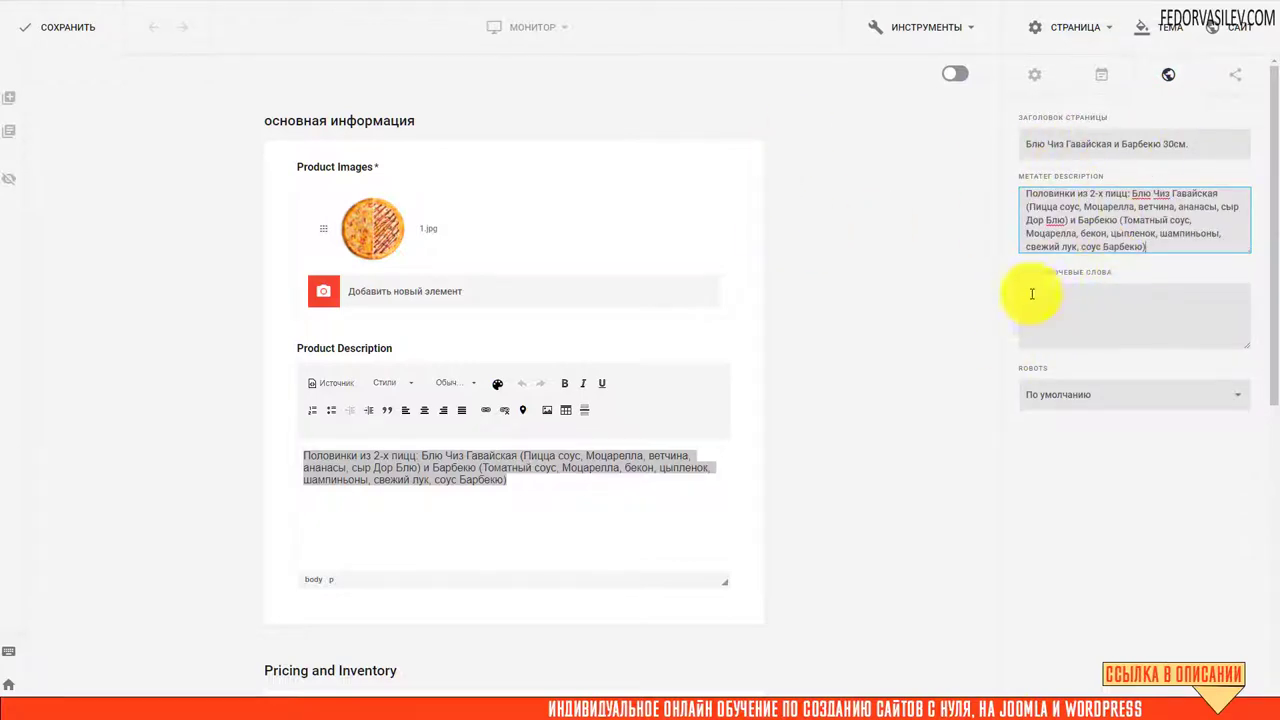
pyautogui.click(66, 26)
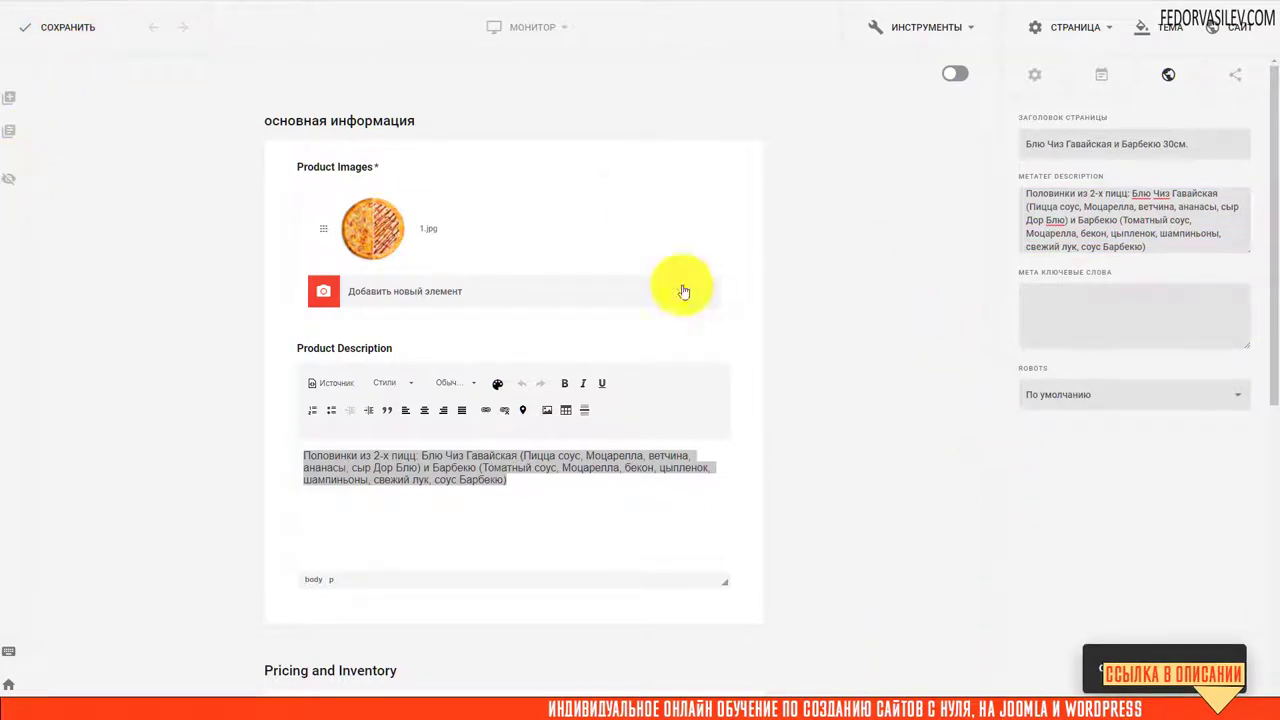
pyautogui.moveTo(462, 228)
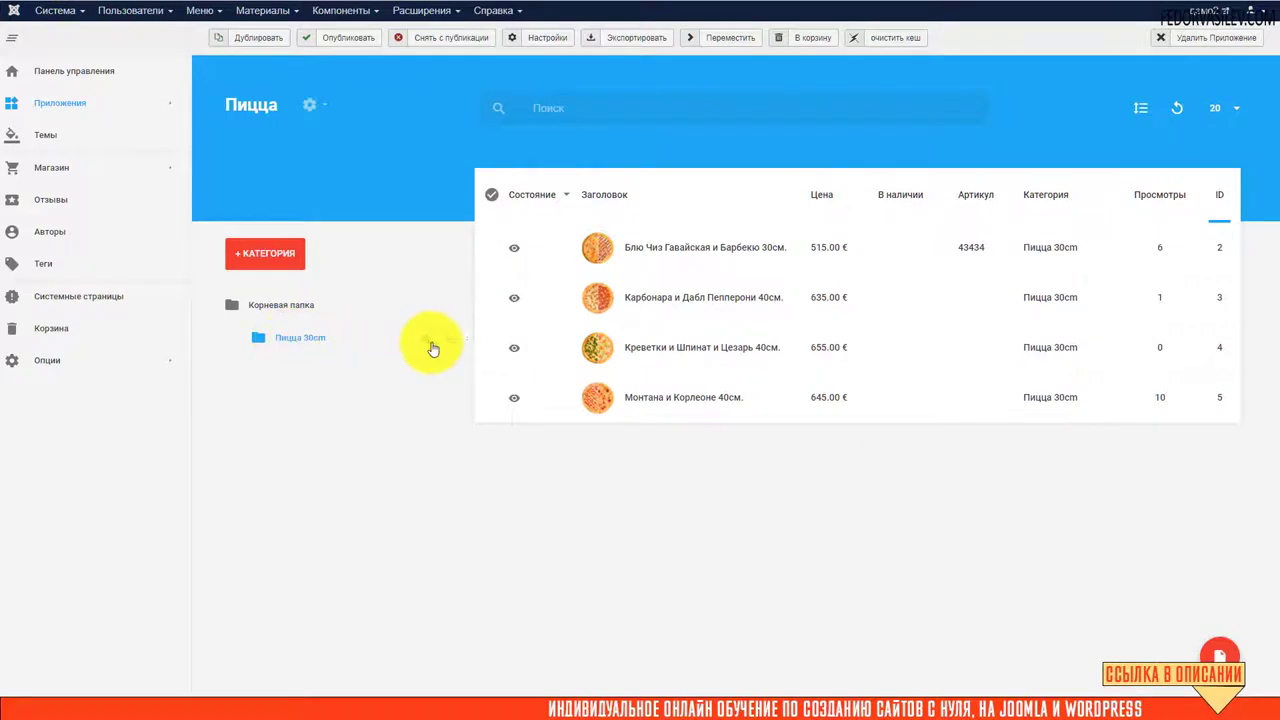
# Review the Пицца app's SEO and Поделиться fields, leaving them empty, and close Настройки
pyautogui.click(426, 339)
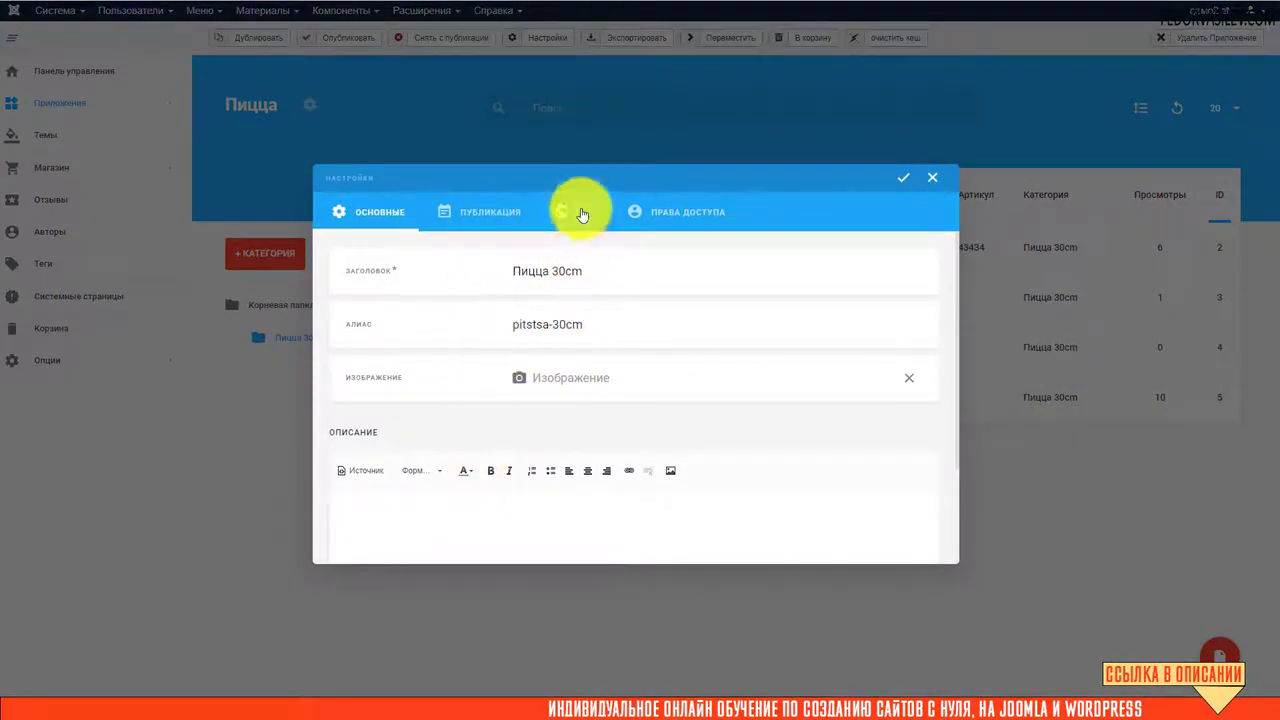
pyautogui.click(574, 226)
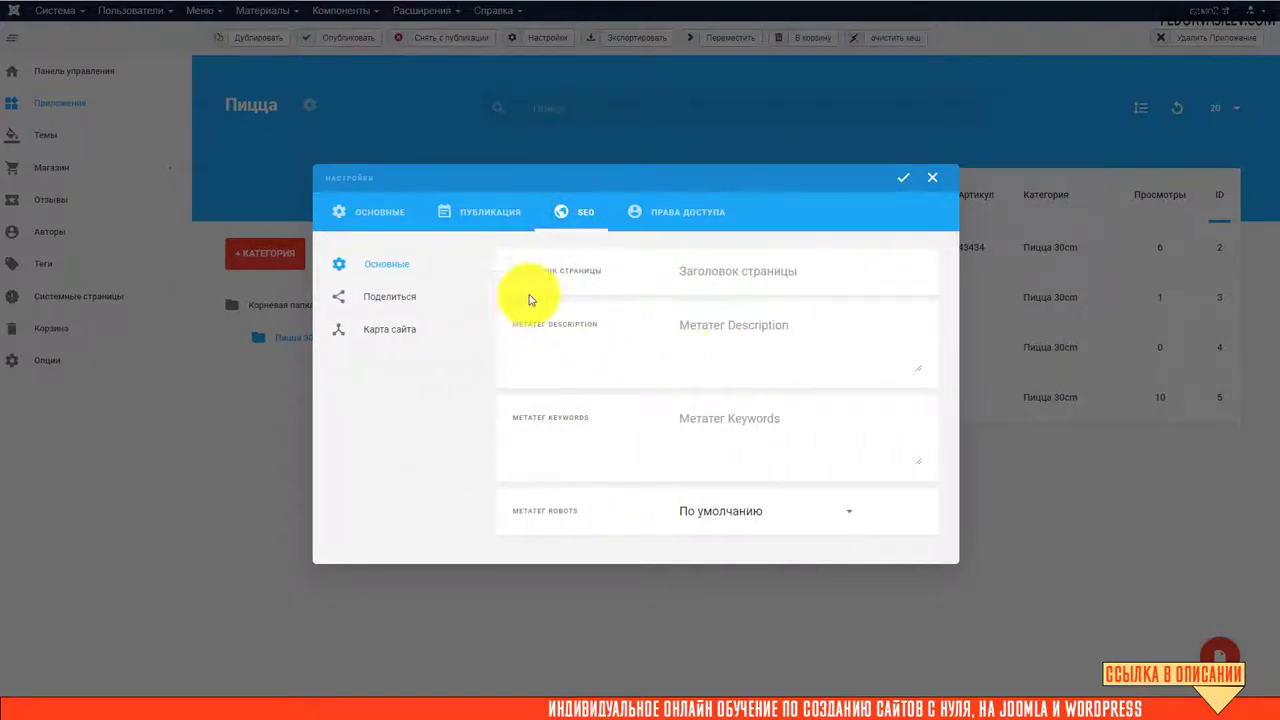
pyautogui.click(729, 263)
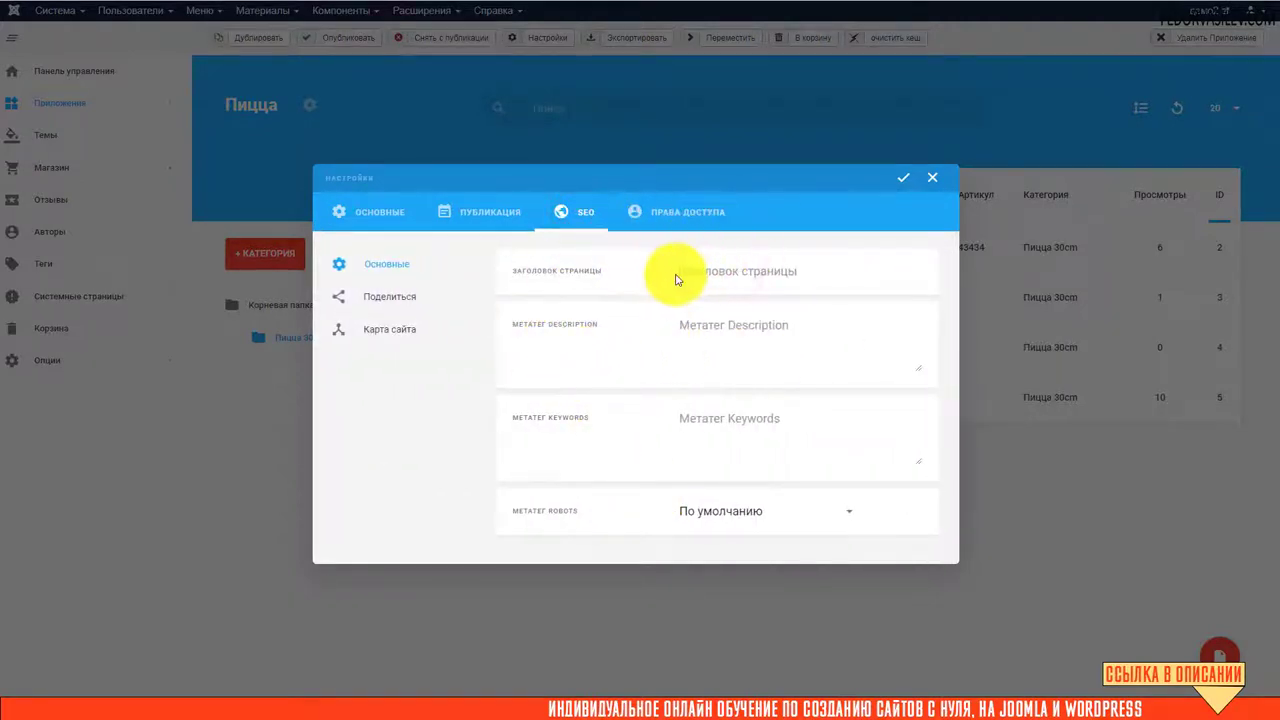
pyautogui.click(726, 306)
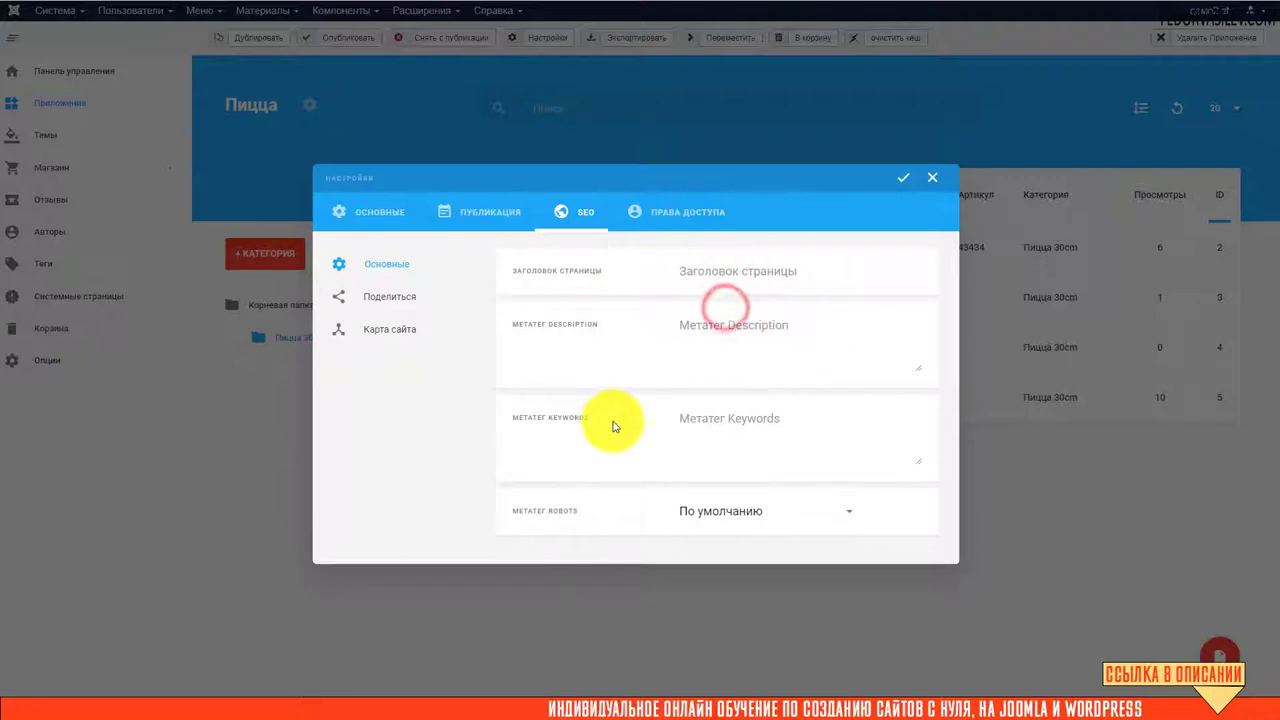
pyautogui.click(685, 424)
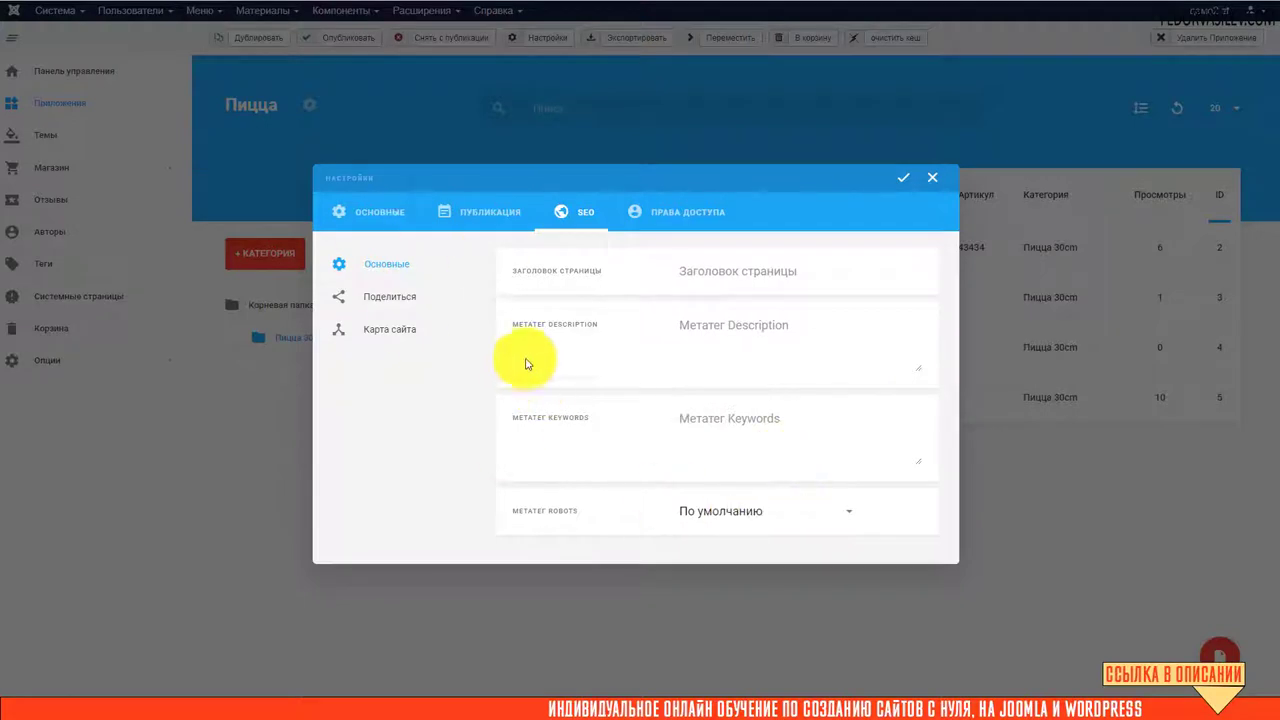
pyautogui.click(378, 305)
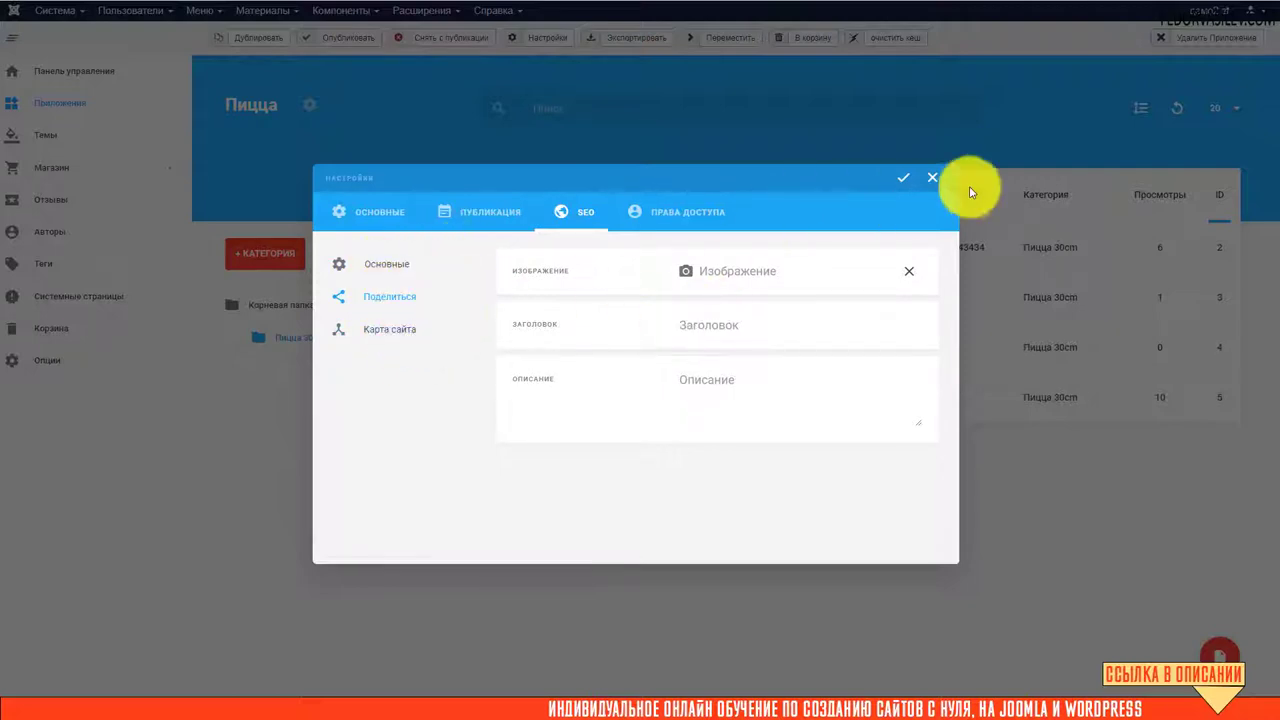
pyautogui.click(932, 177)
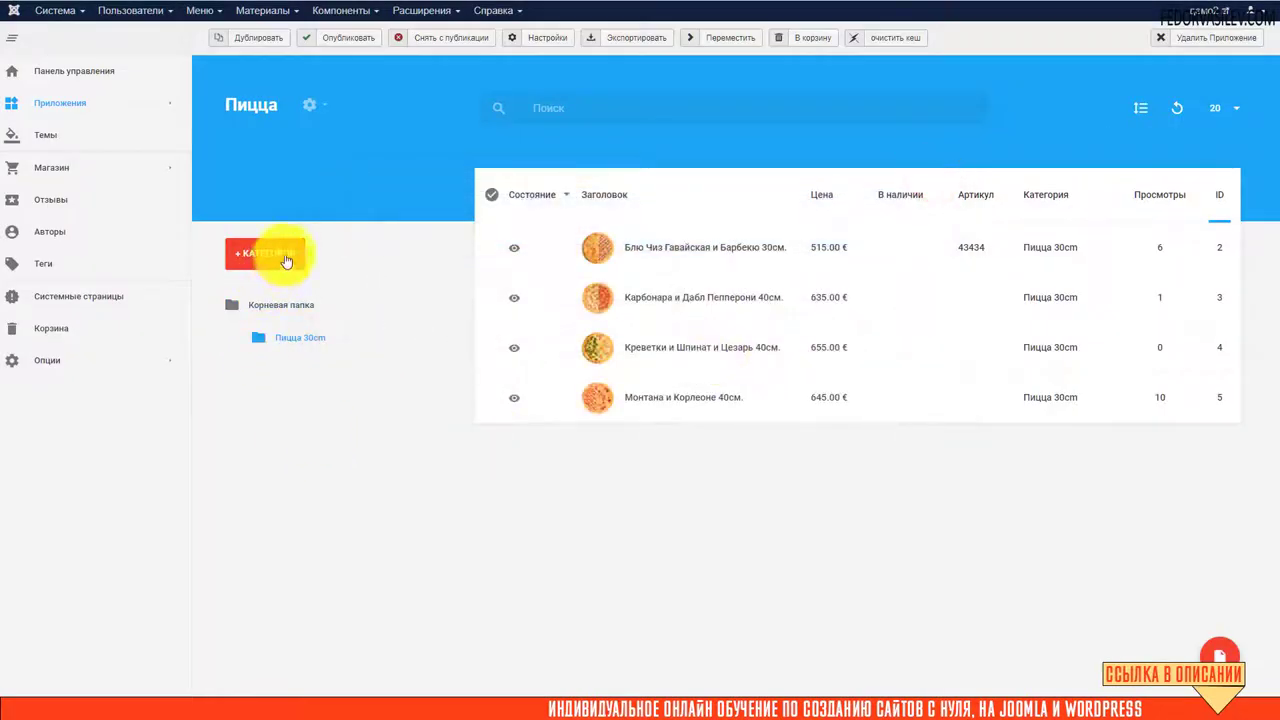
# Open the Страницы app list and bring up the Главная page's settings
pyautogui.moveTo(14, 102)
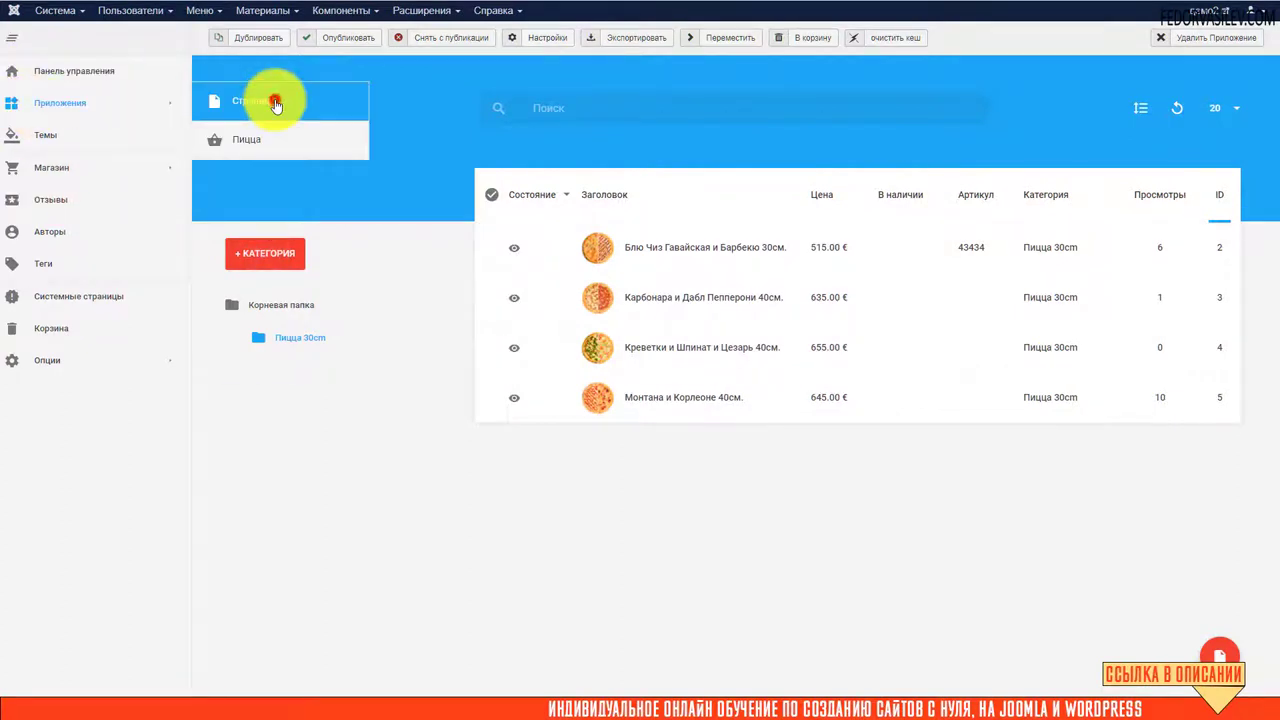
pyautogui.click(276, 104)
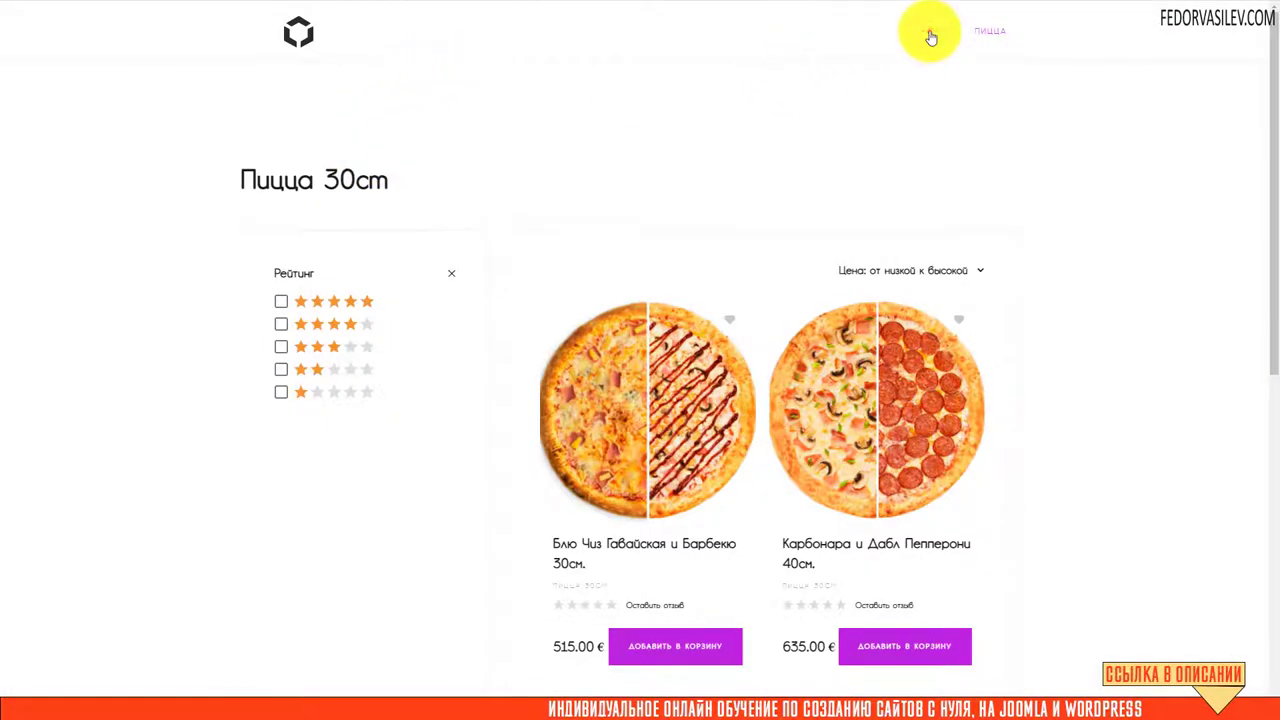
pyautogui.click(930, 34)
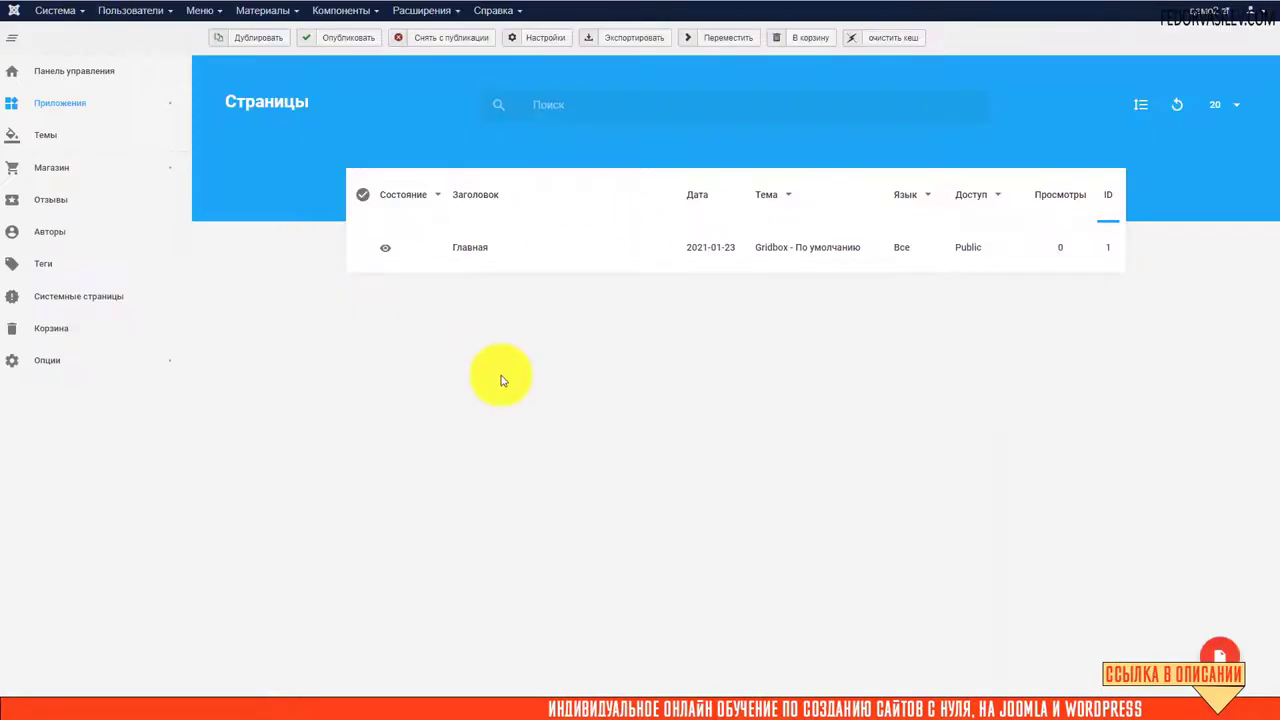
pyautogui.rightClick(475, 252)
pyautogui.click(466, 257)
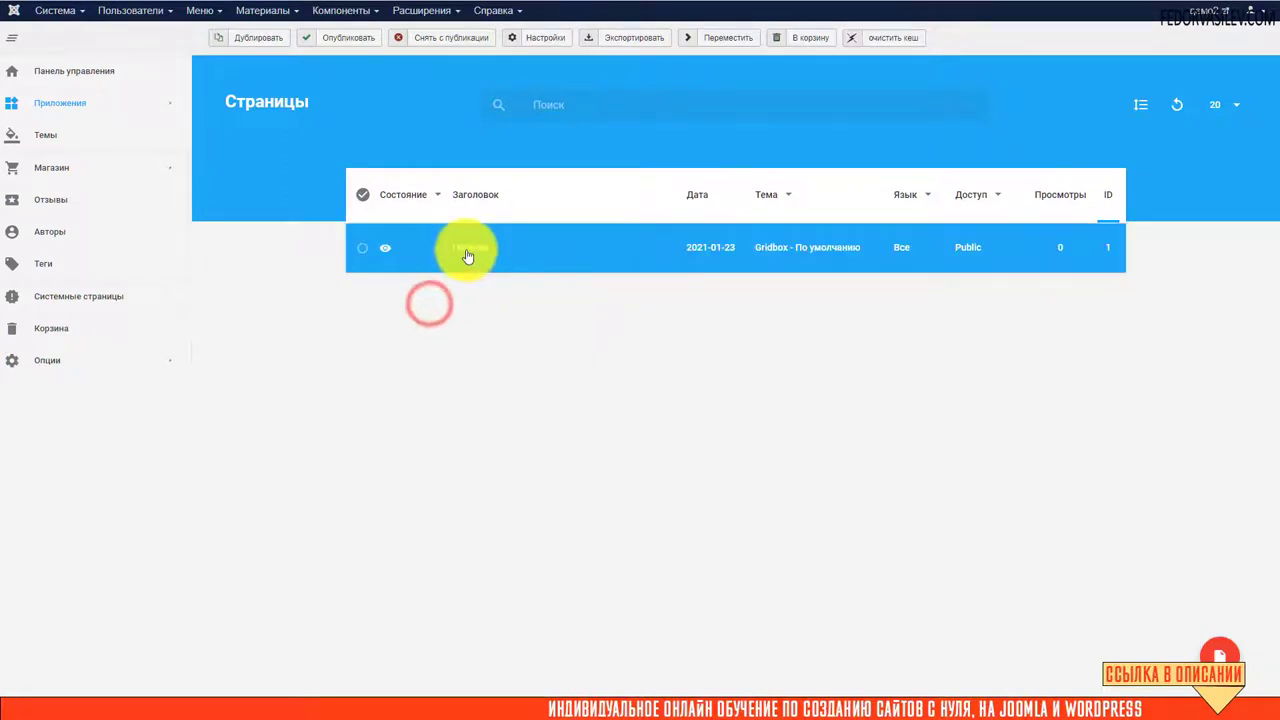
pyautogui.rightClick(466, 257)
pyautogui.click(441, 300)
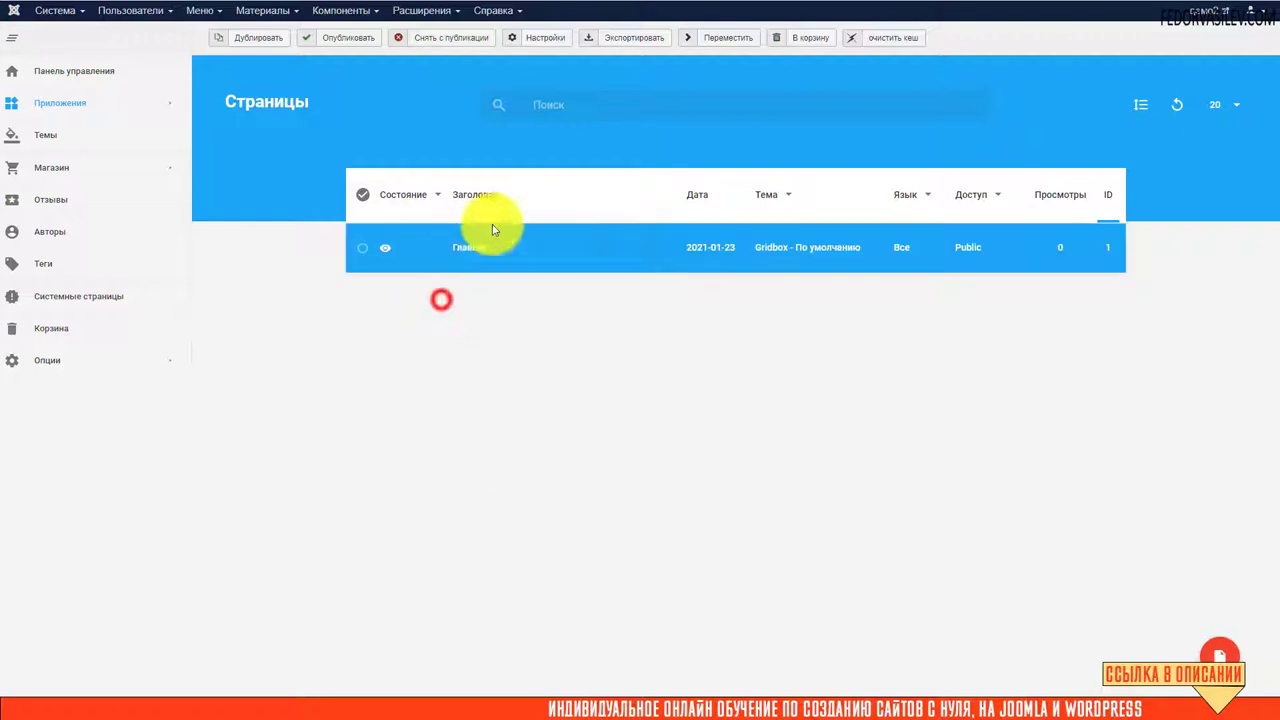
pyautogui.rightClick(463, 250)
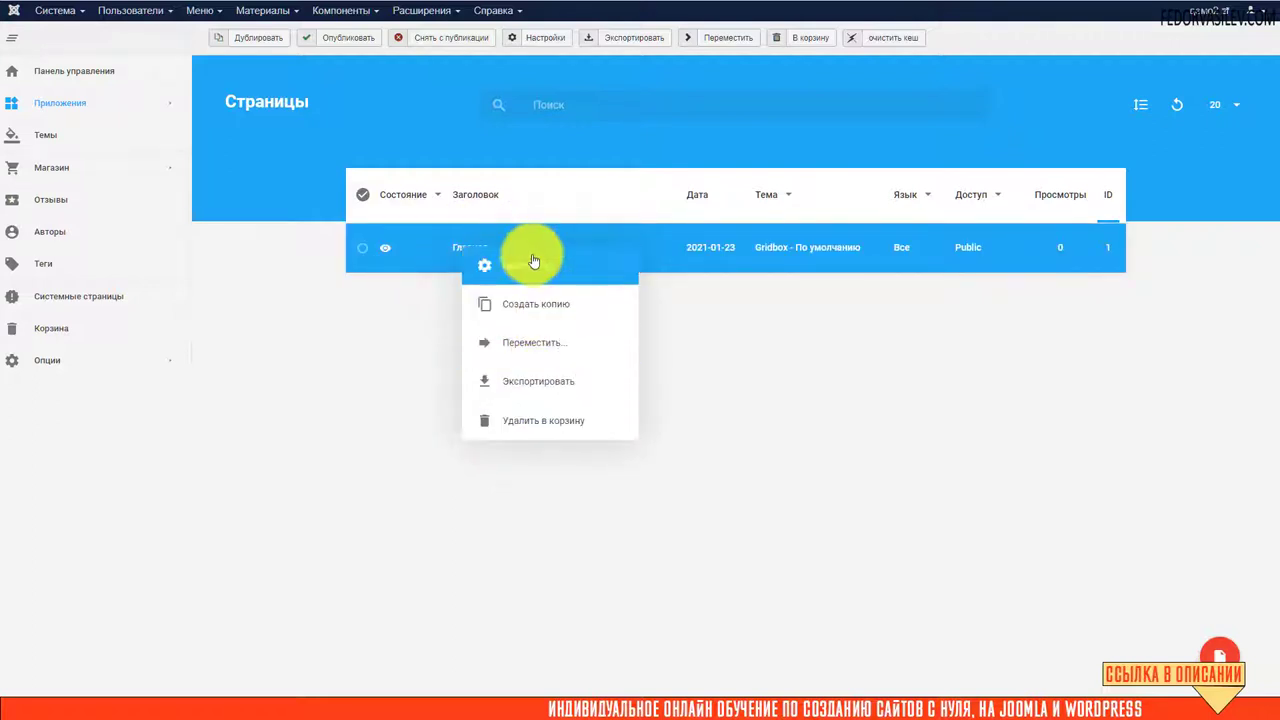
pyautogui.click(533, 261)
# Check the Главная page's SEO title, meta description and Поделиться fields, then close the dialog
pyautogui.click(574, 212)
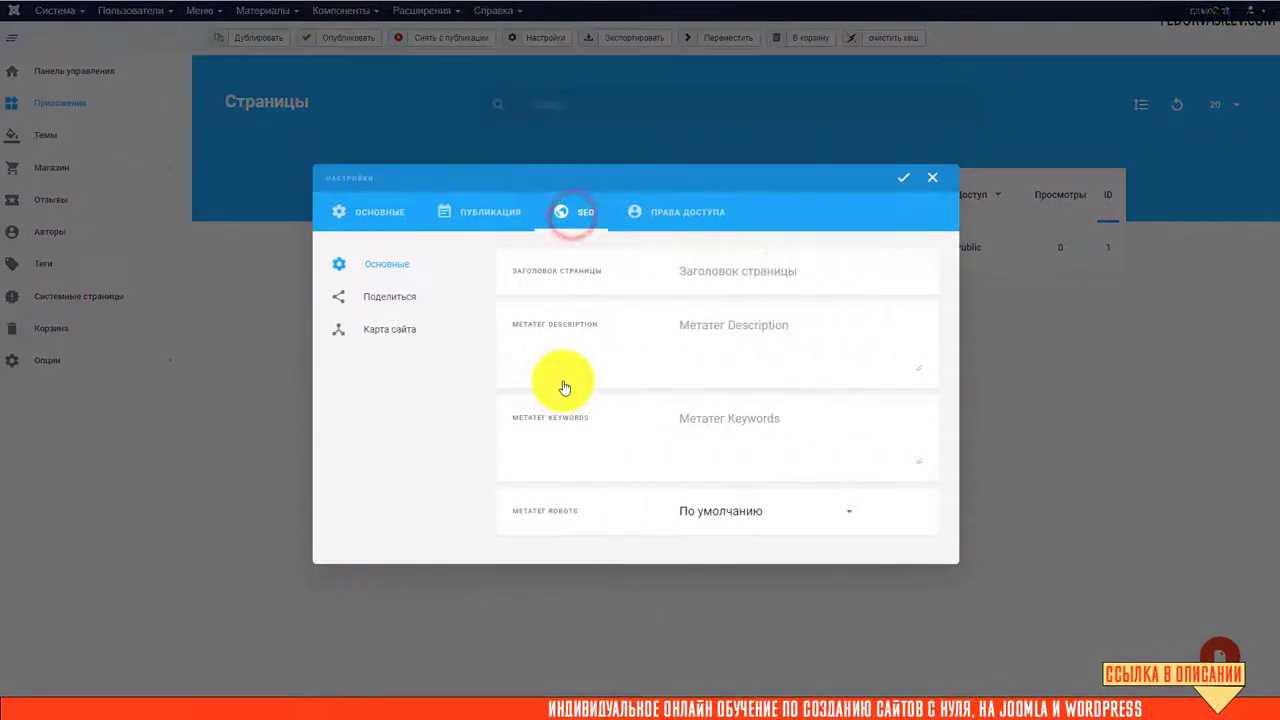
pyautogui.click(679, 273)
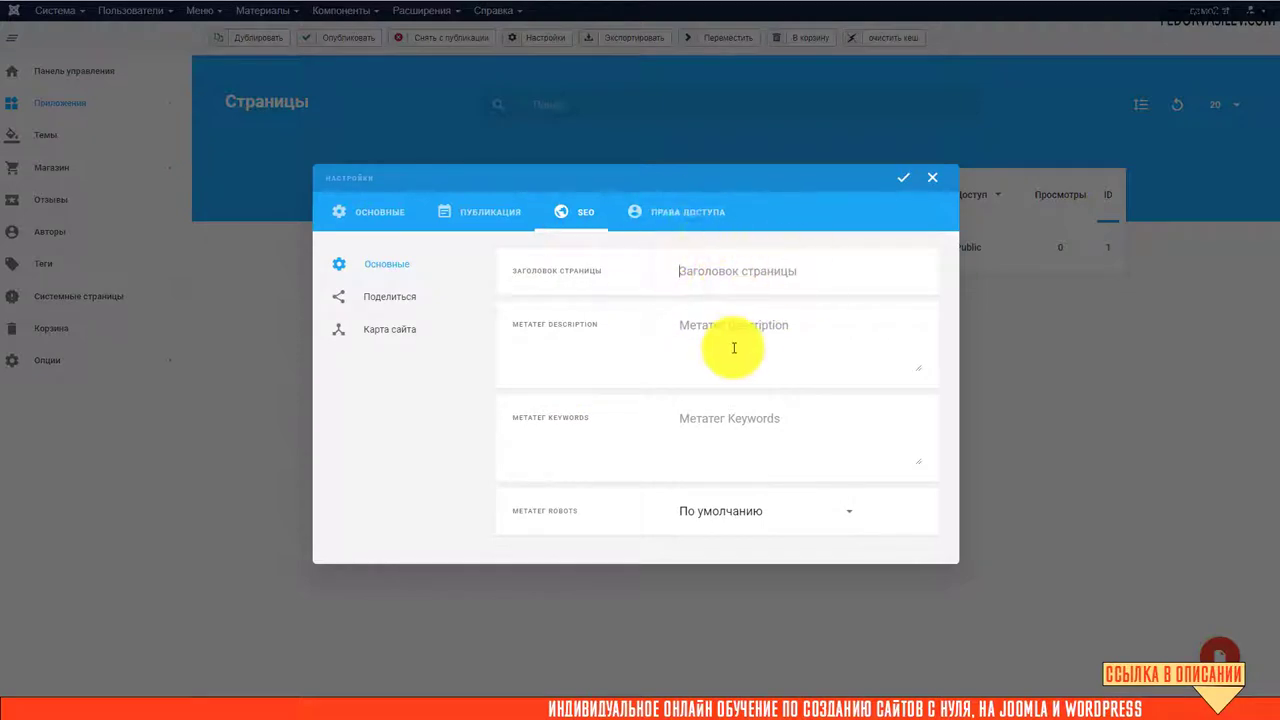
pyautogui.click(694, 274)
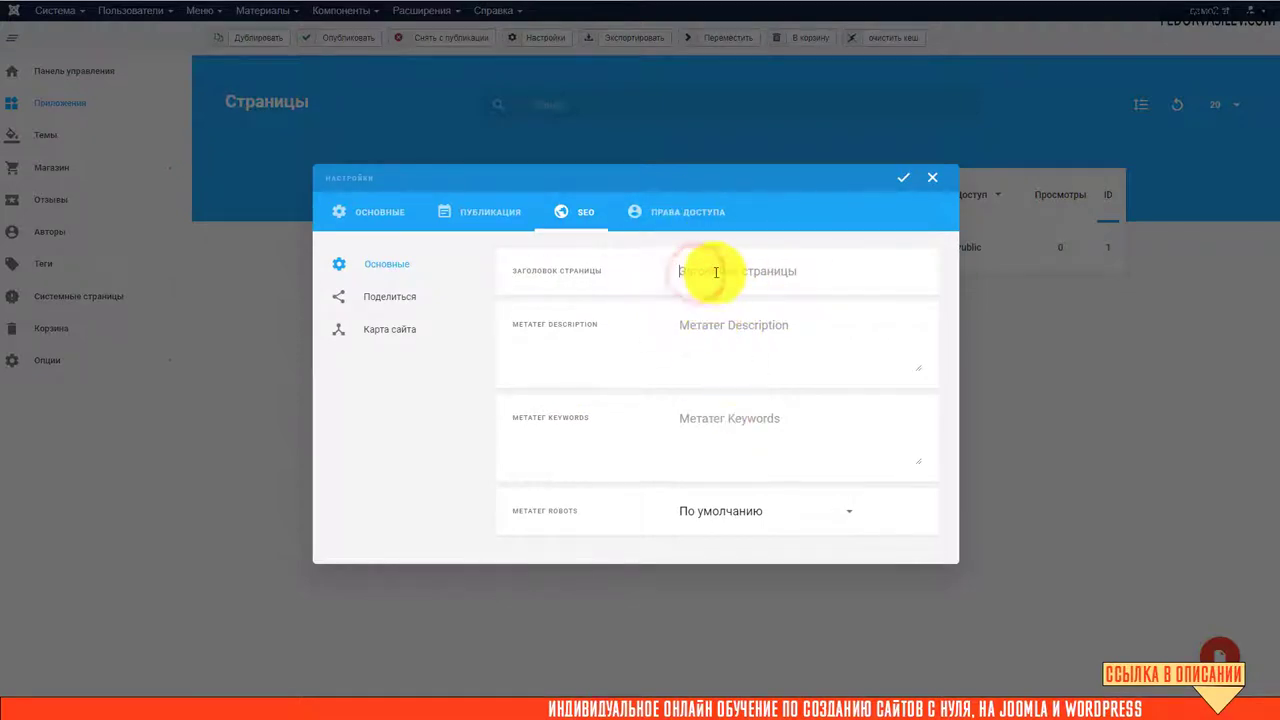
pyautogui.click(697, 337)
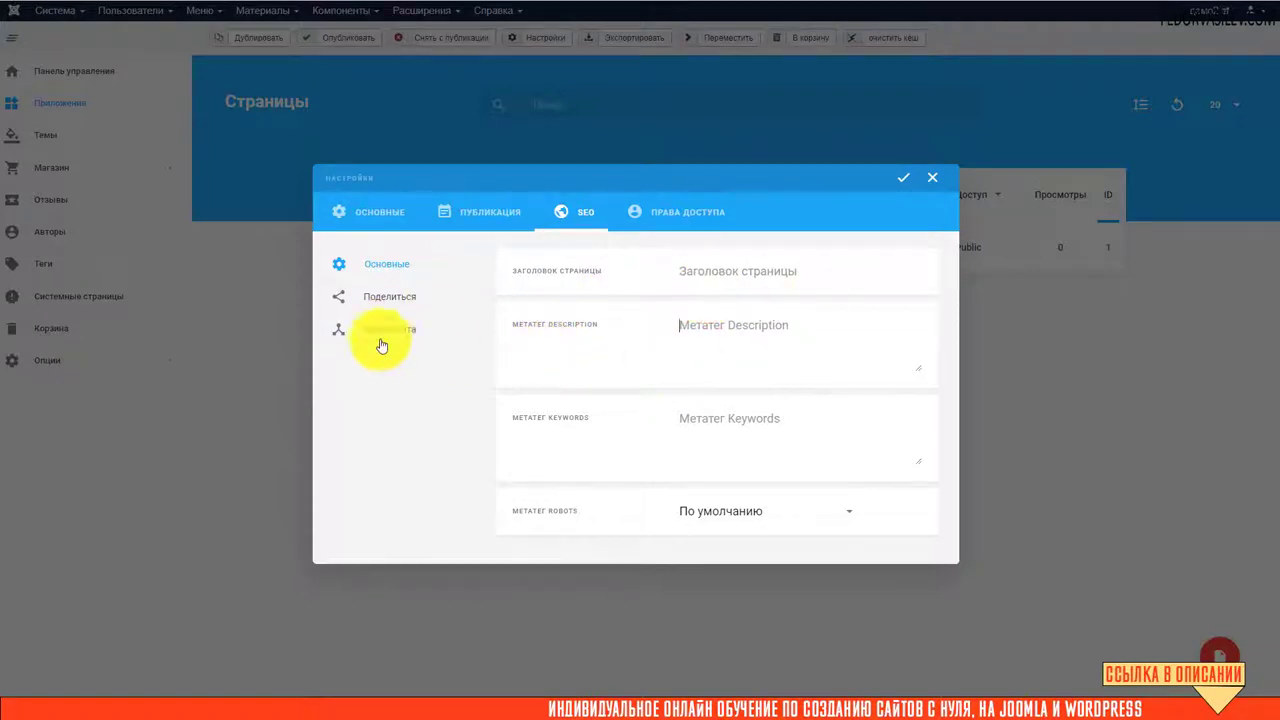
pyautogui.click(376, 296)
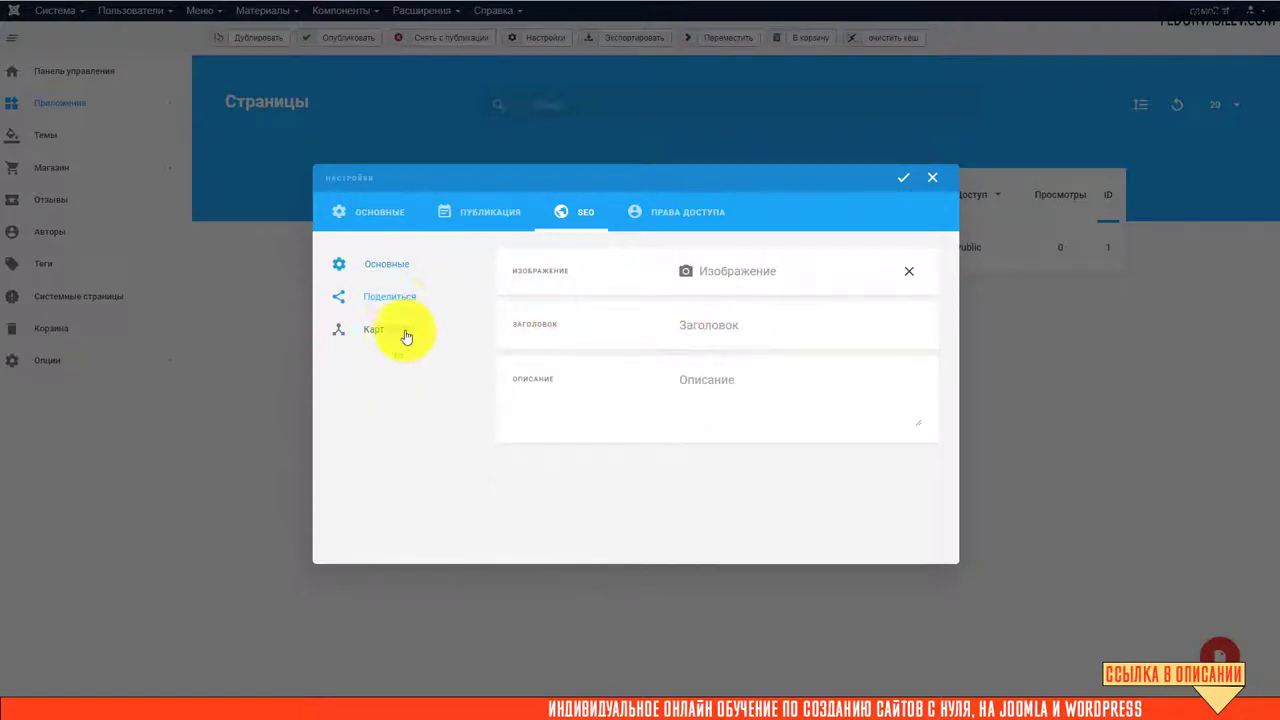
pyautogui.click(931, 178)
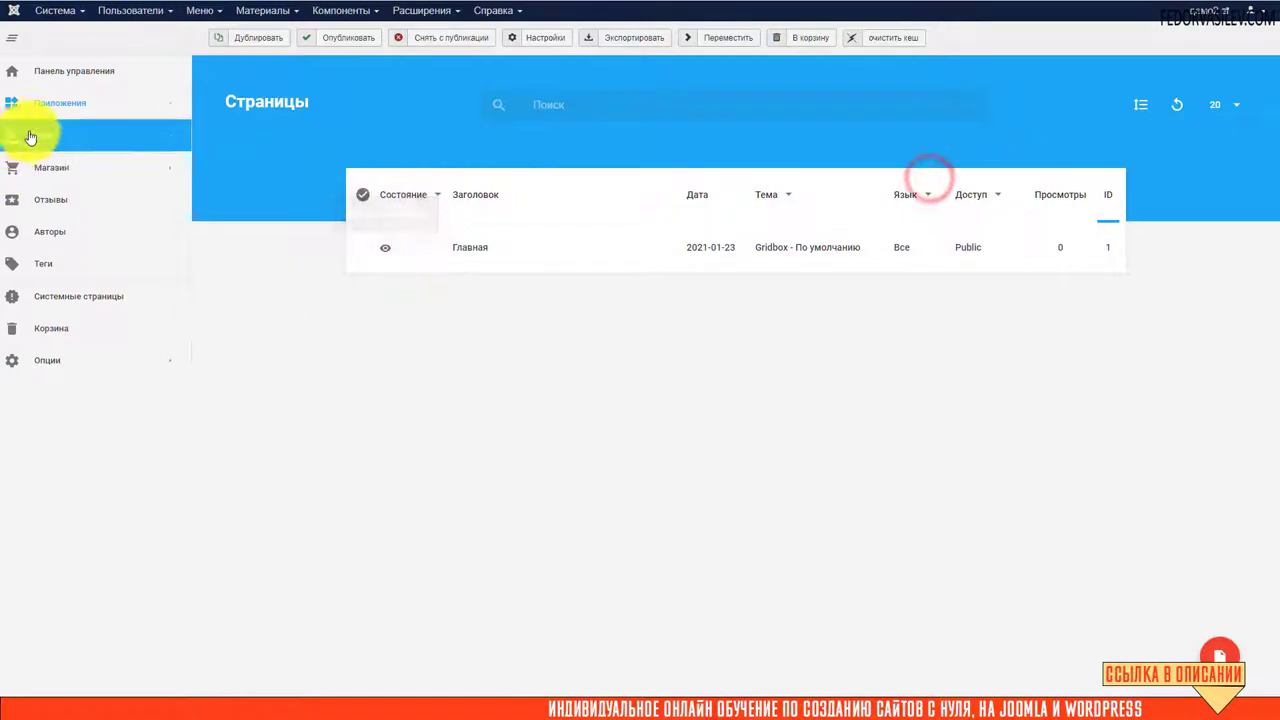
# In the Пицца app's product editor, inspect the empty share Заголовок and Описание fields
pyautogui.moveTo(145, 108)
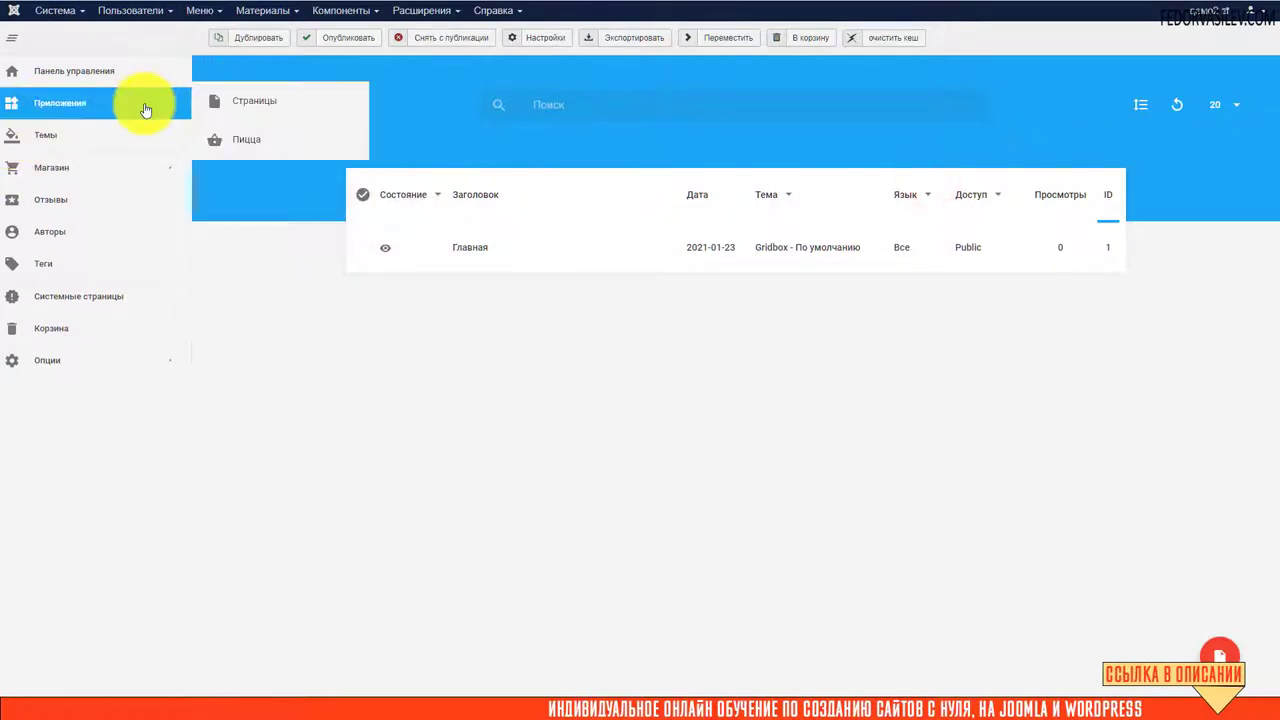
pyautogui.click(238, 141)
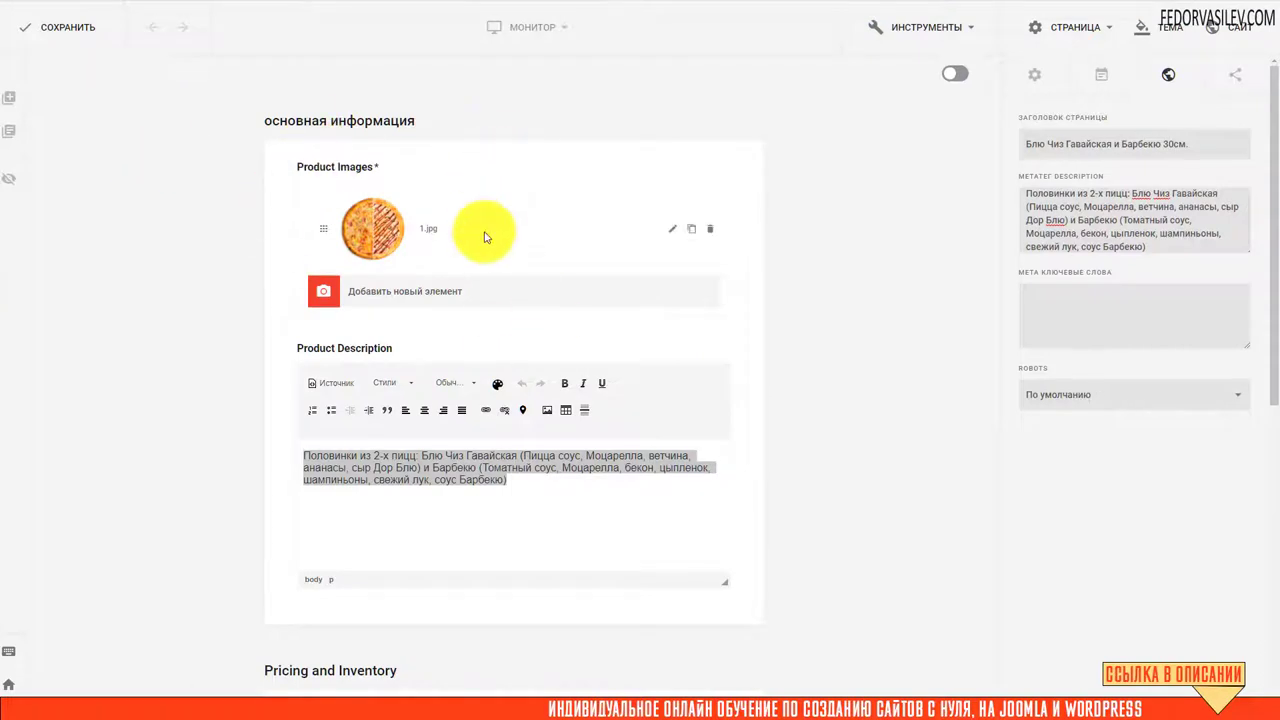
pyautogui.click(1235, 75)
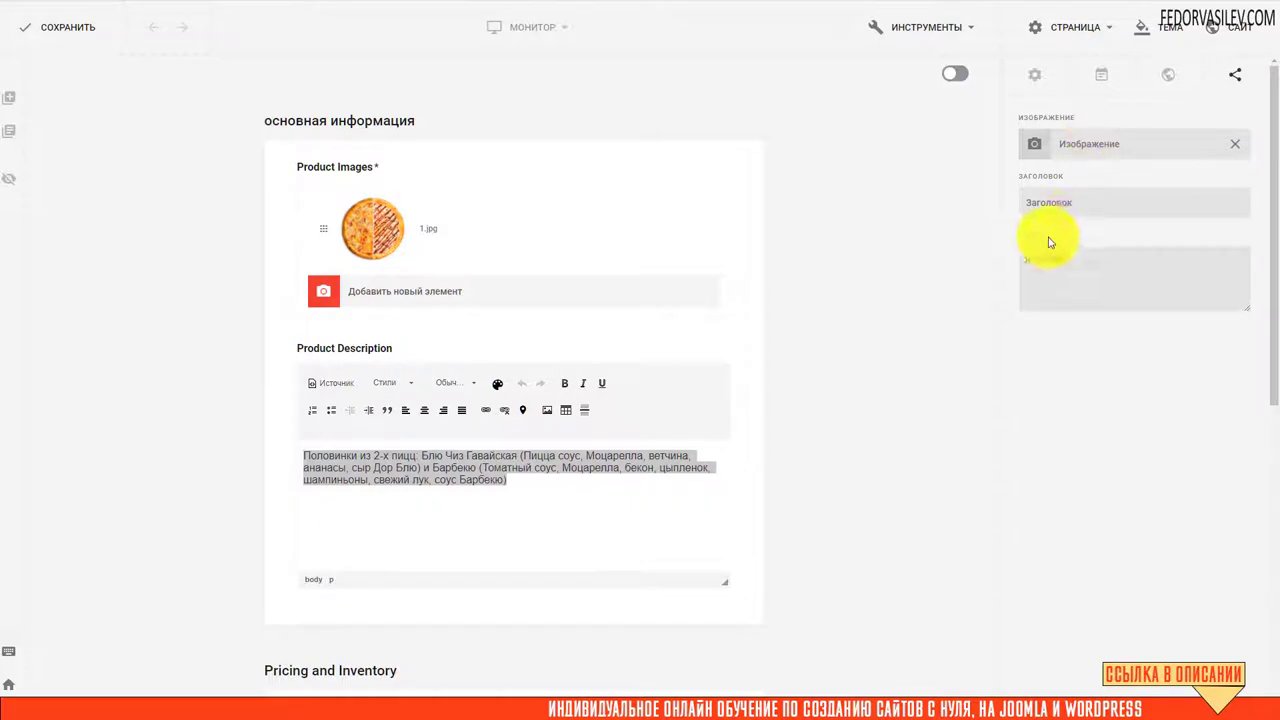
pyautogui.click(1045, 200)
pyautogui.click(1063, 275)
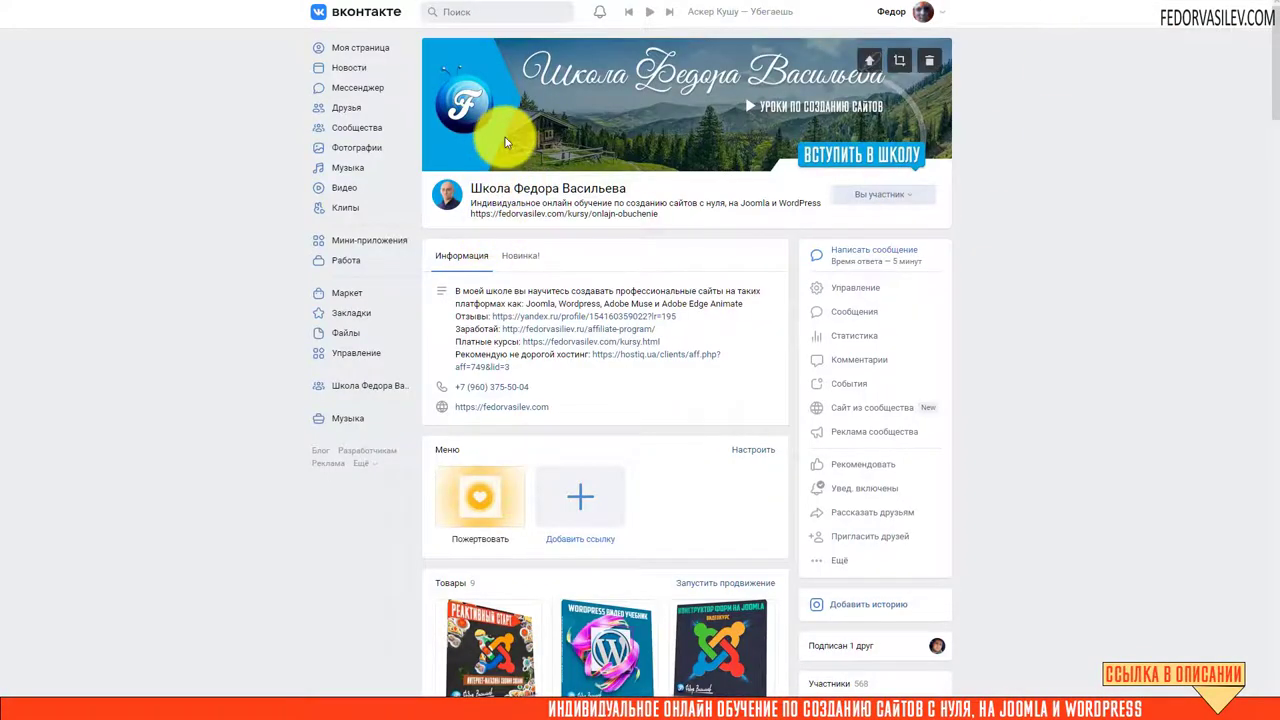
# Scroll the VK community page past products and discussions to the new-post area
pyautogui.scroll(-5, 505, 137)
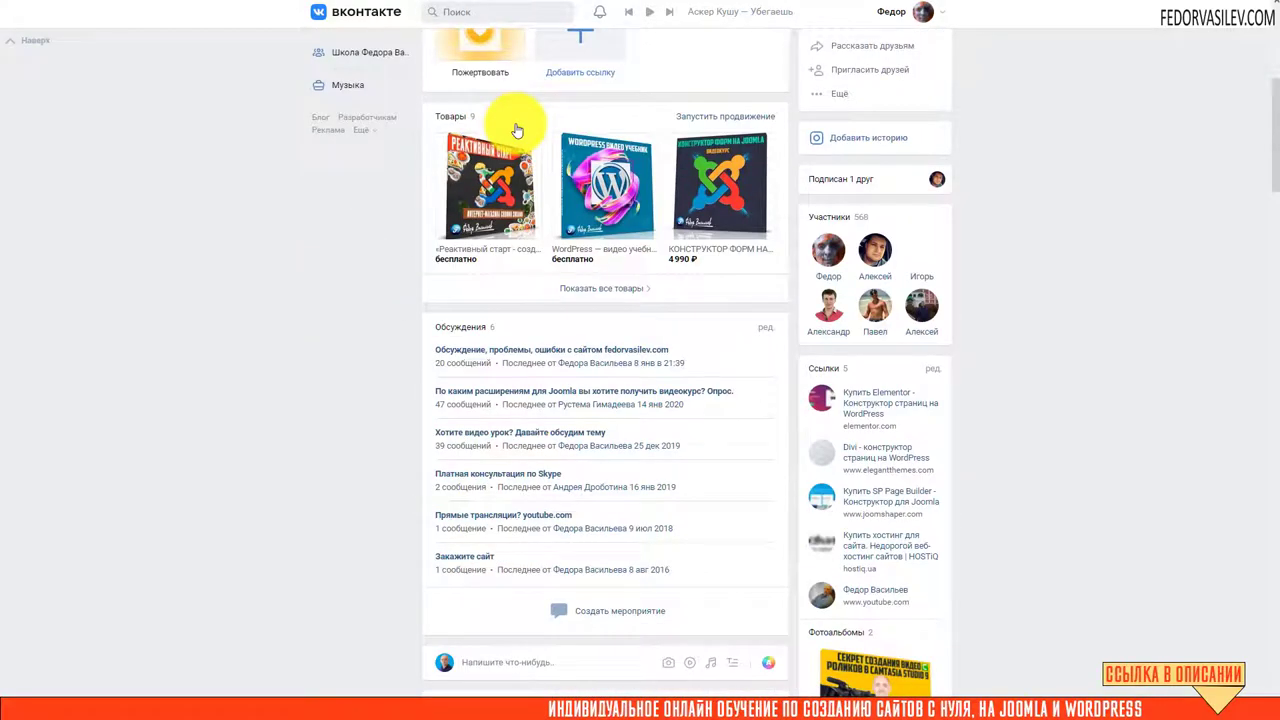
pyautogui.scroll(-4, 477, 286)
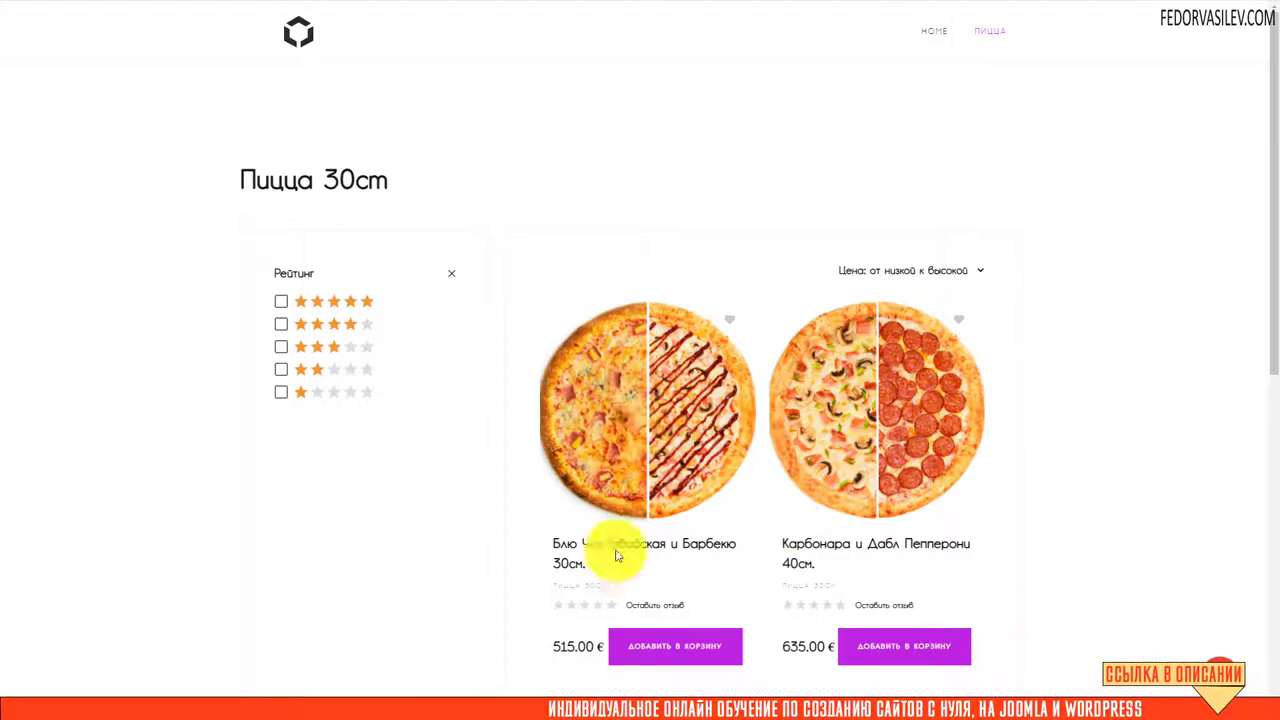
# Reload the Блю Чиз product page, copy its address, and open a new VK community post
pyautogui.press('F5')
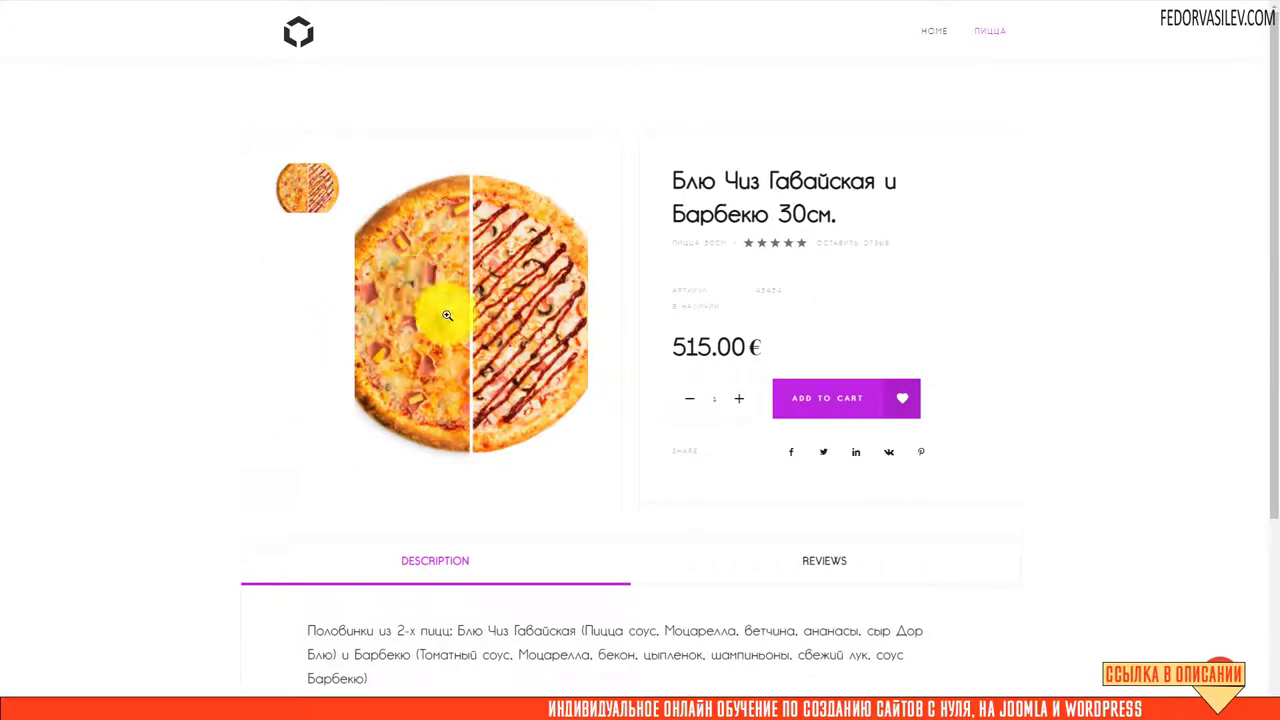
pyautogui.rightClick(270, 40)
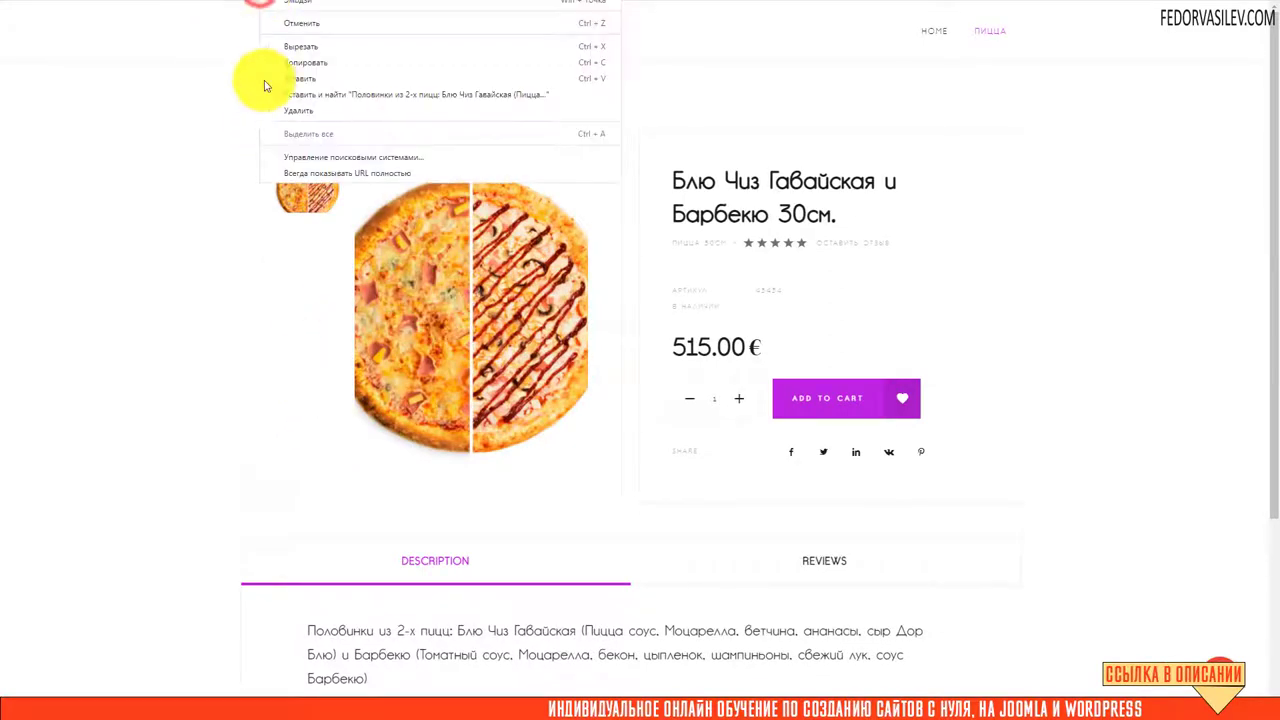
pyautogui.click(286, 63)
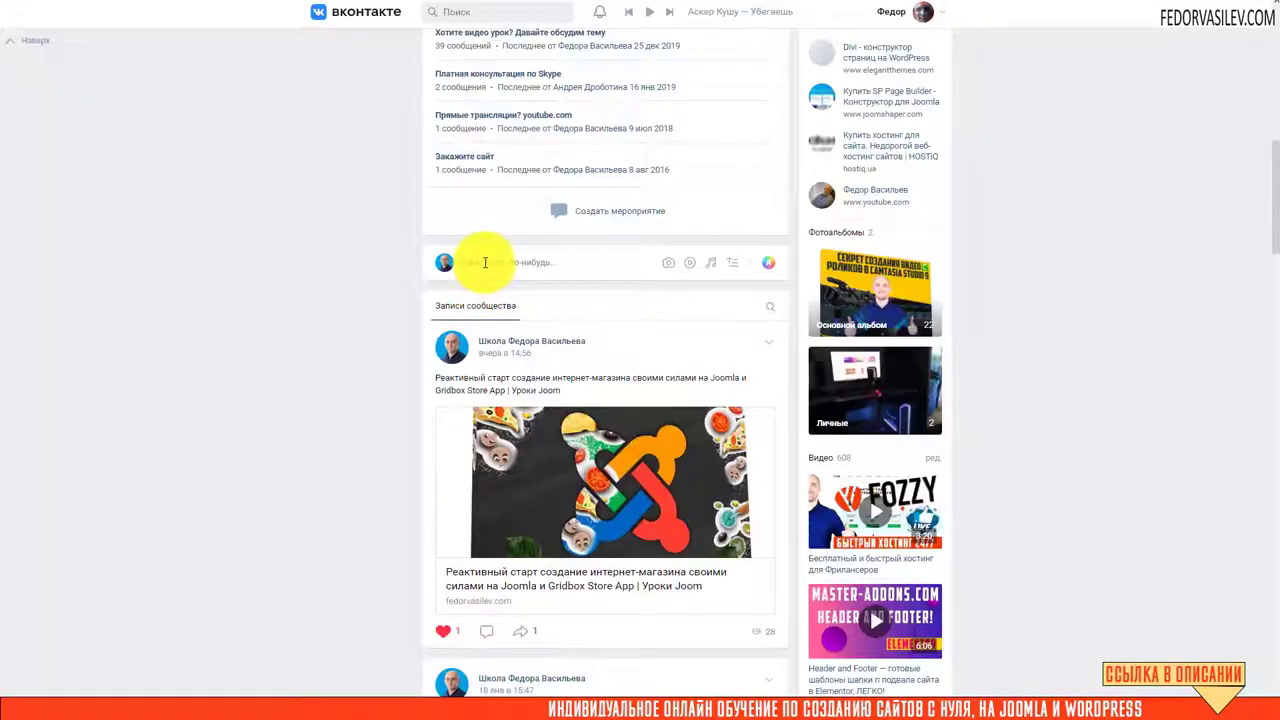
pyautogui.click(485, 262)
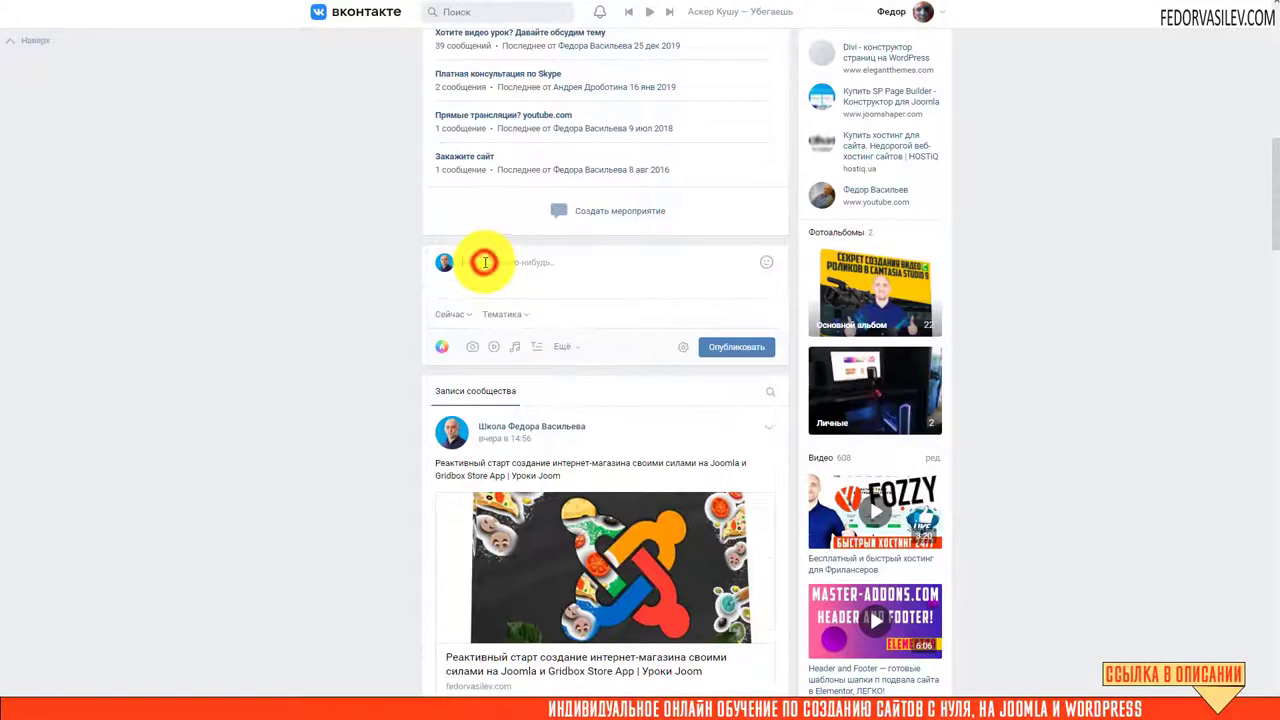
# Paste the product page link into the VK post so the pizza preview card appears
pyautogui.rightClick(486, 258)
pyautogui.click(497, 364)
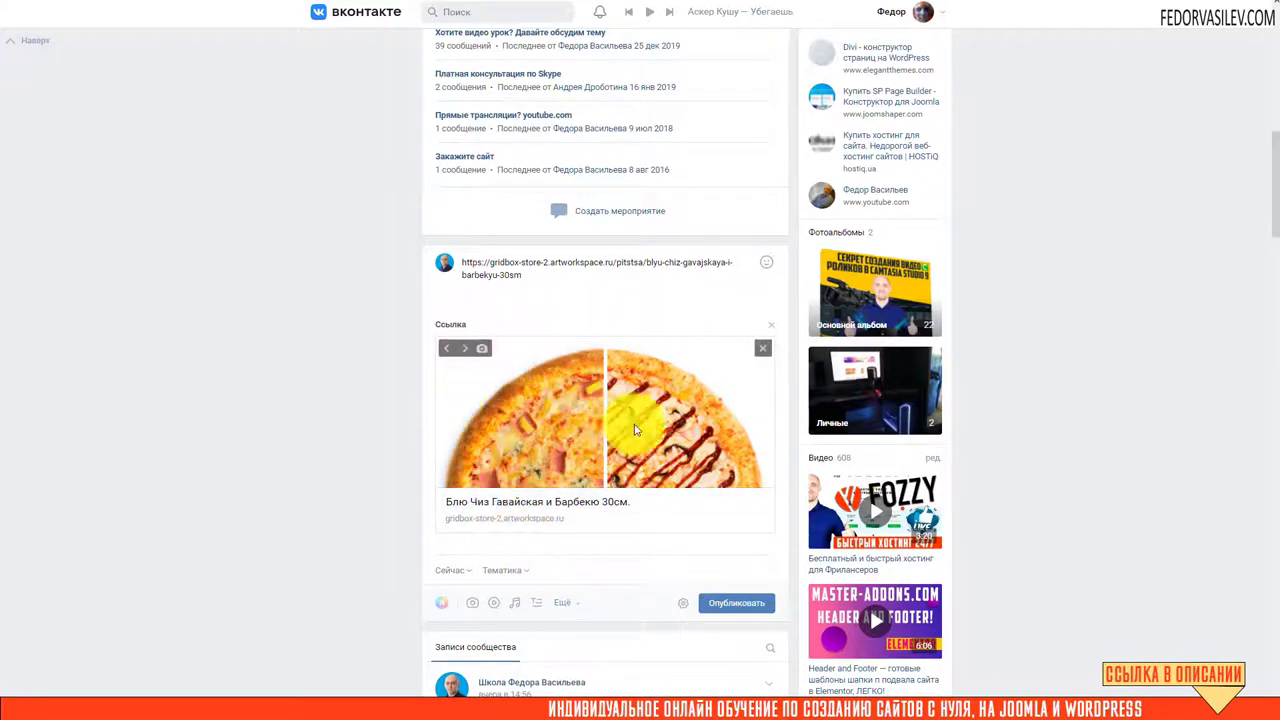
# Upload 5.png through the media manager and set it as the product's share image
pyautogui.hotkey('ctrl', 'Tab')
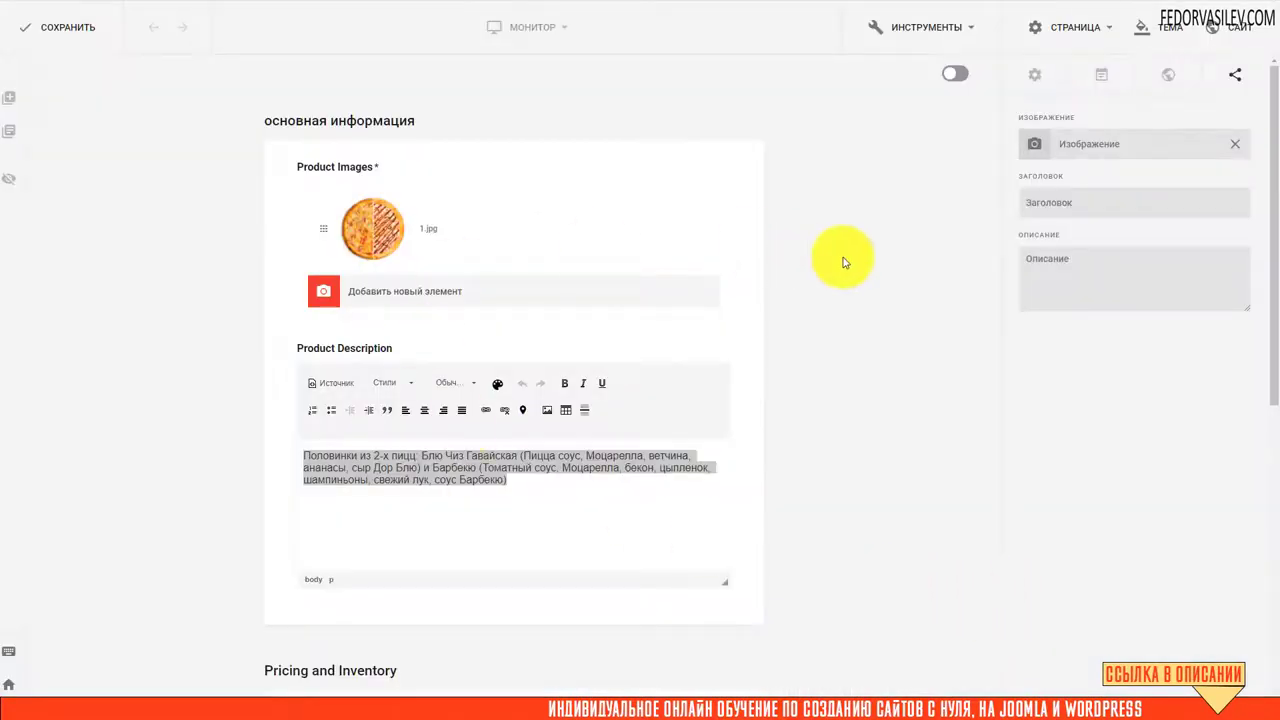
pyautogui.click(1228, 78)
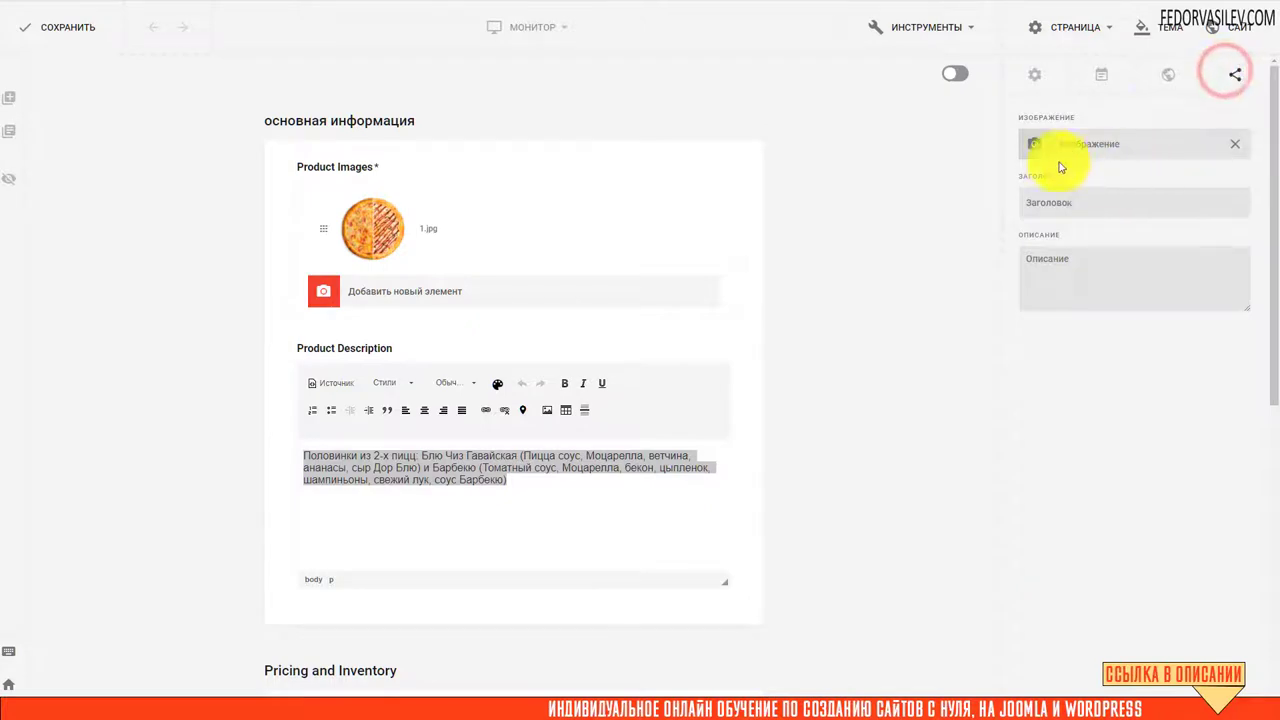
pyautogui.click(1034, 143)
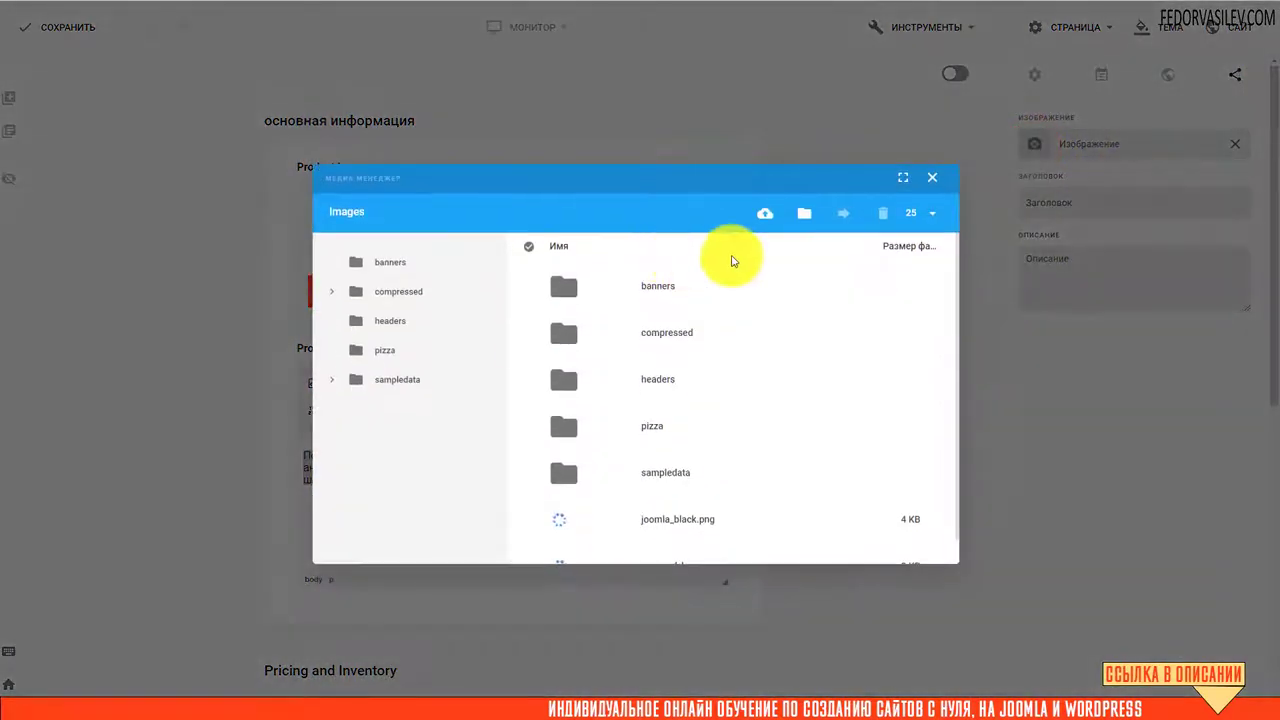
pyautogui.click(766, 213)
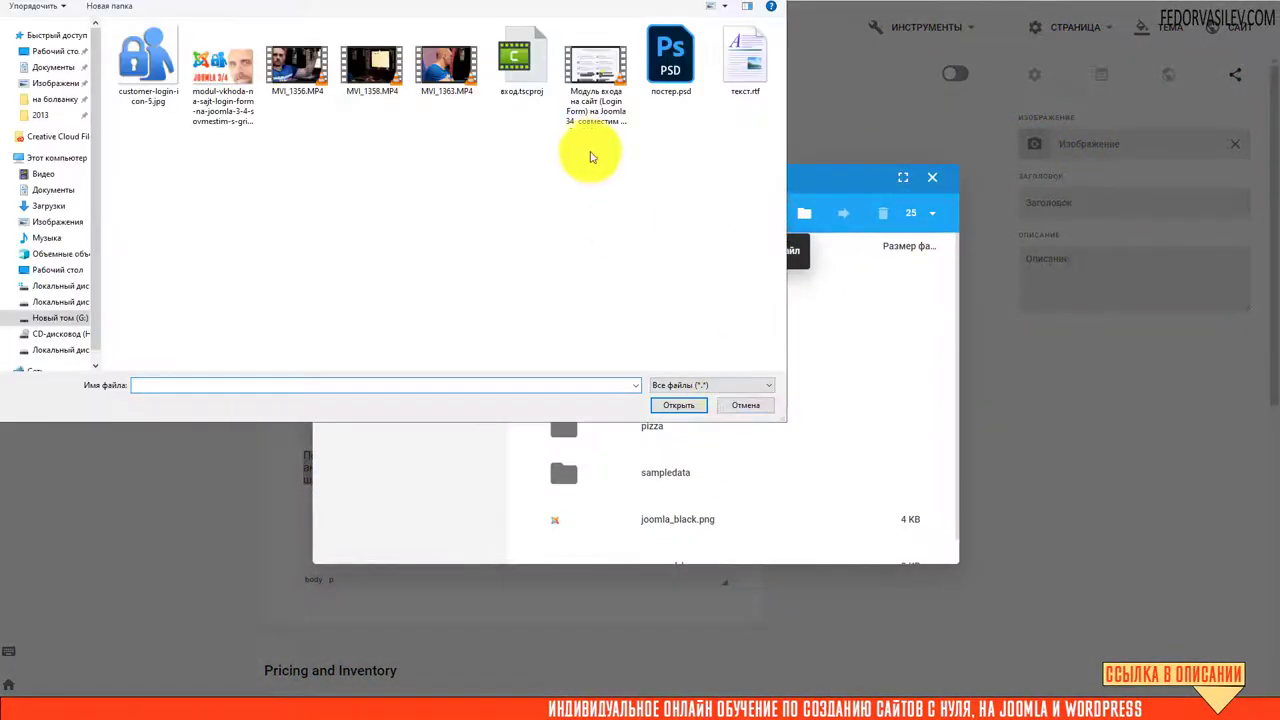
pyautogui.click(497, 15)
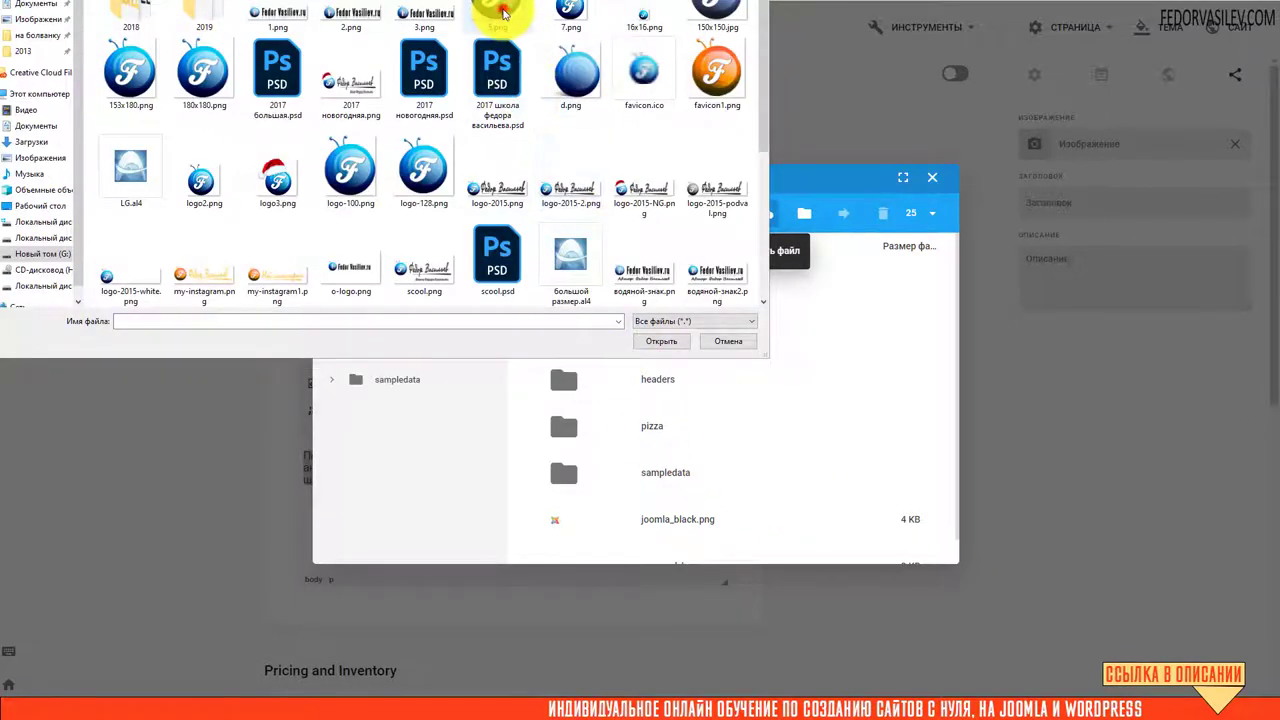
pyautogui.click(661, 341)
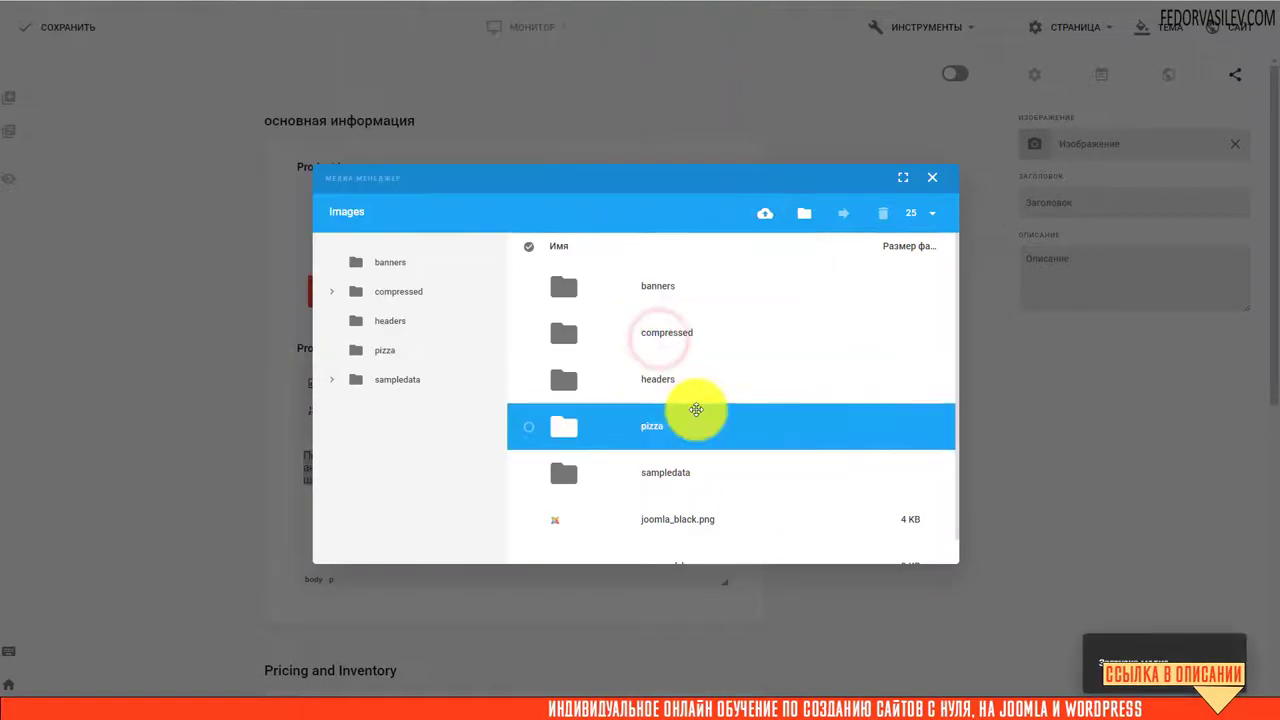
pyautogui.scroll(-1, 525, 468)
pyautogui.click(527, 445)
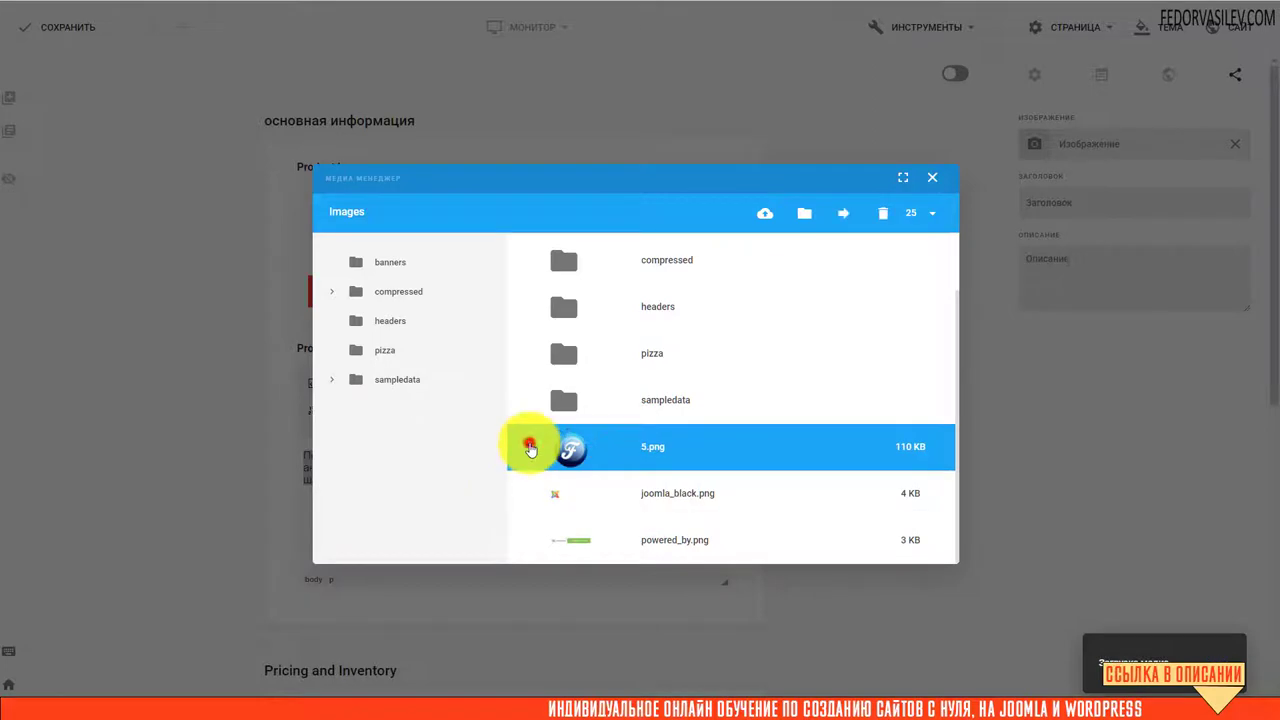
pyautogui.click(891, 516)
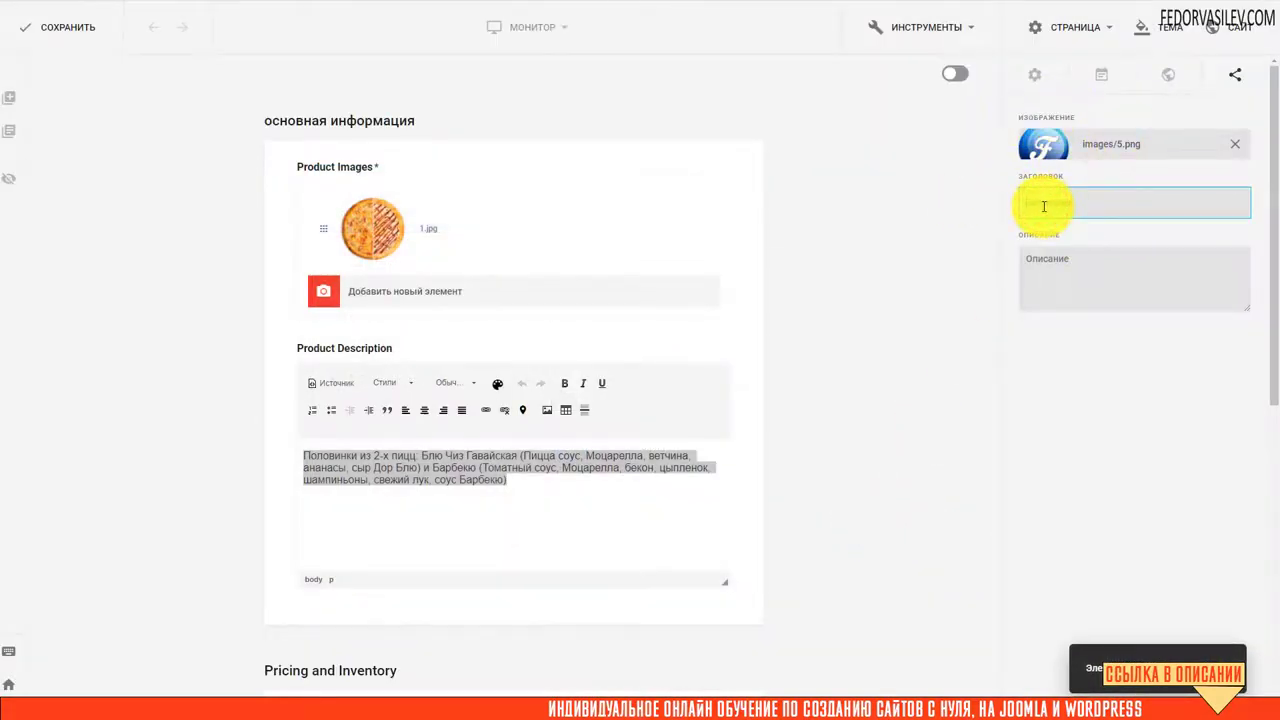
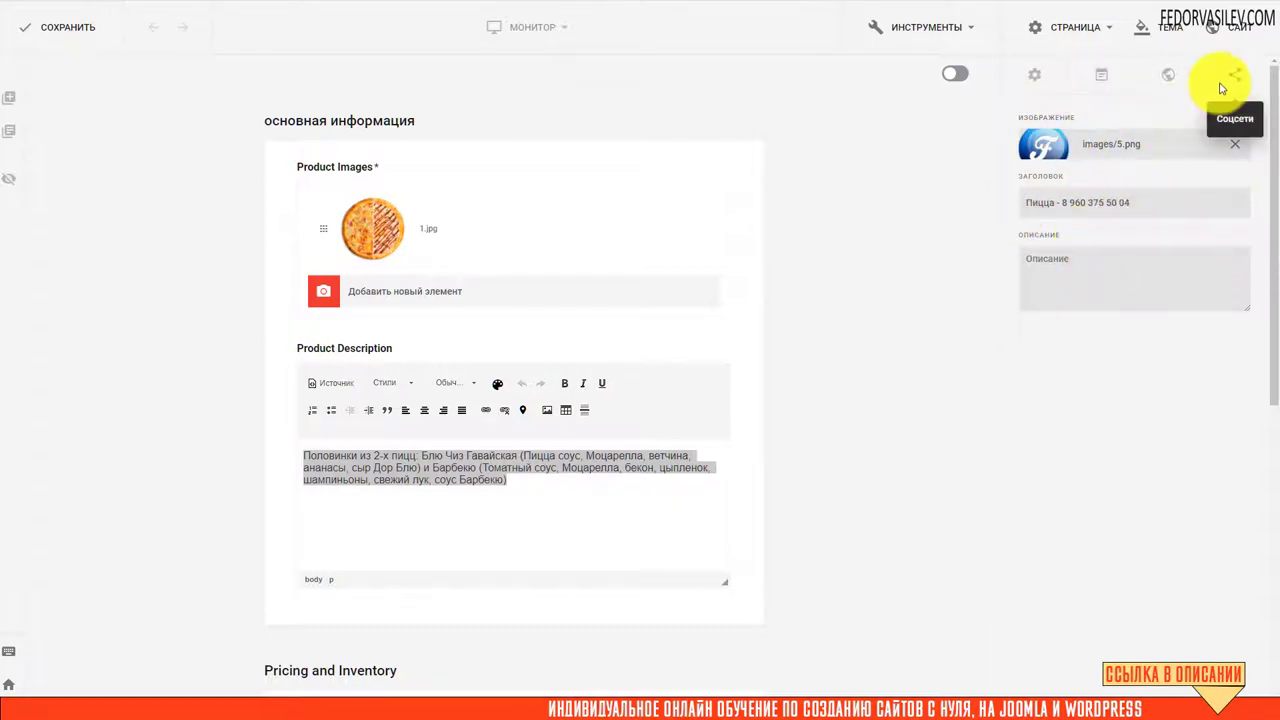
# Set the share title to 'Пицца' with a contact phone number, save, and reload the product page
pyautogui.click(70, 36)
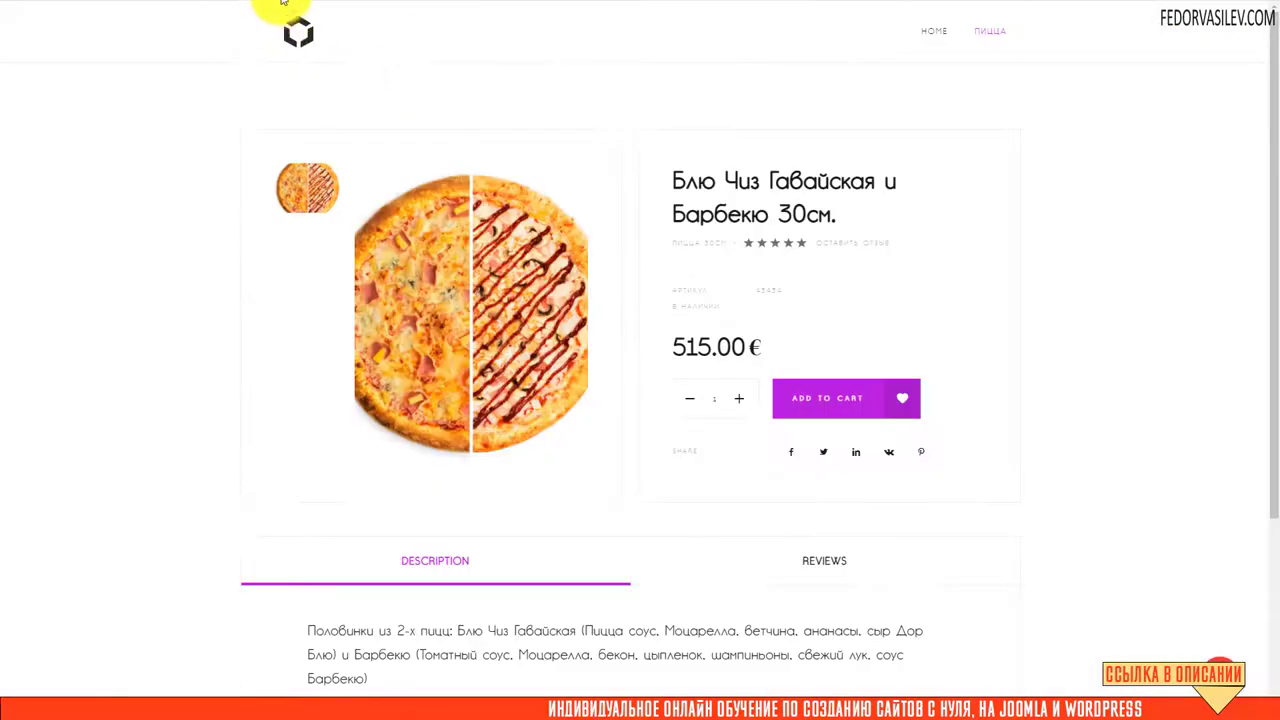
pyautogui.rightClick(283, 2)
pyautogui.click(308, 62)
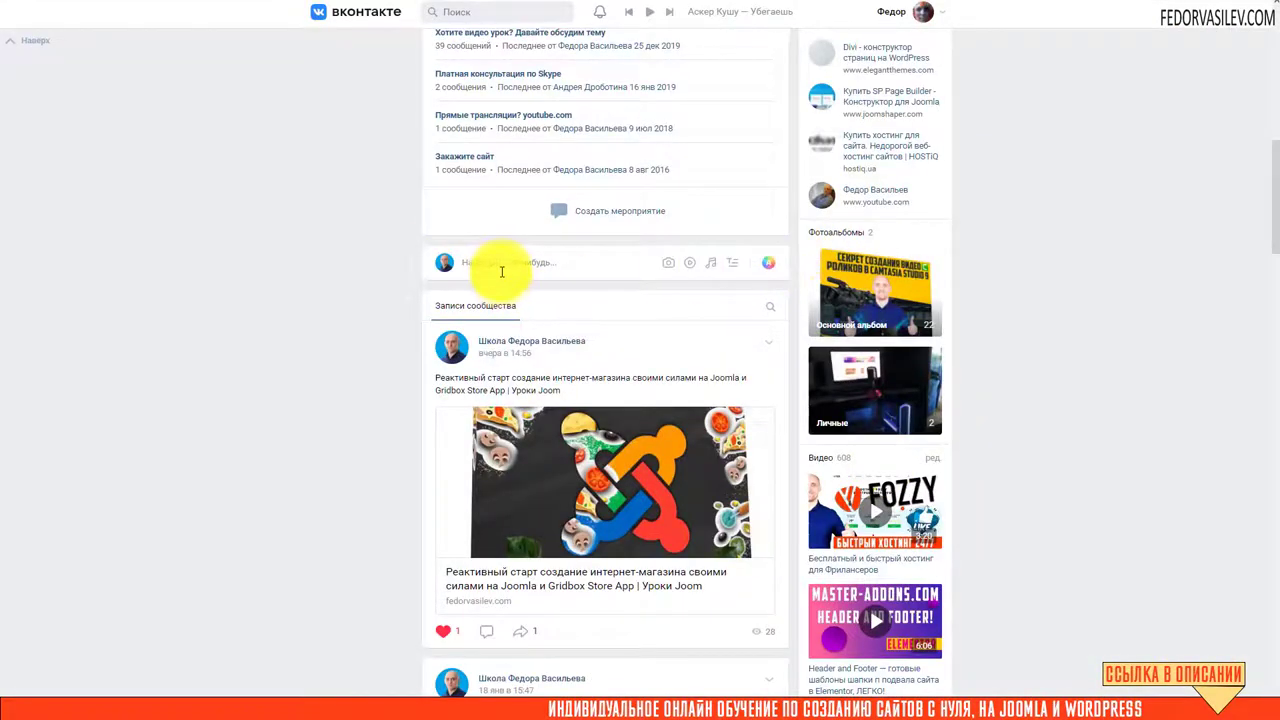
# Paste the pizza product link into a new VKontakte community post and let its preview card load
pyautogui.click(499, 266)
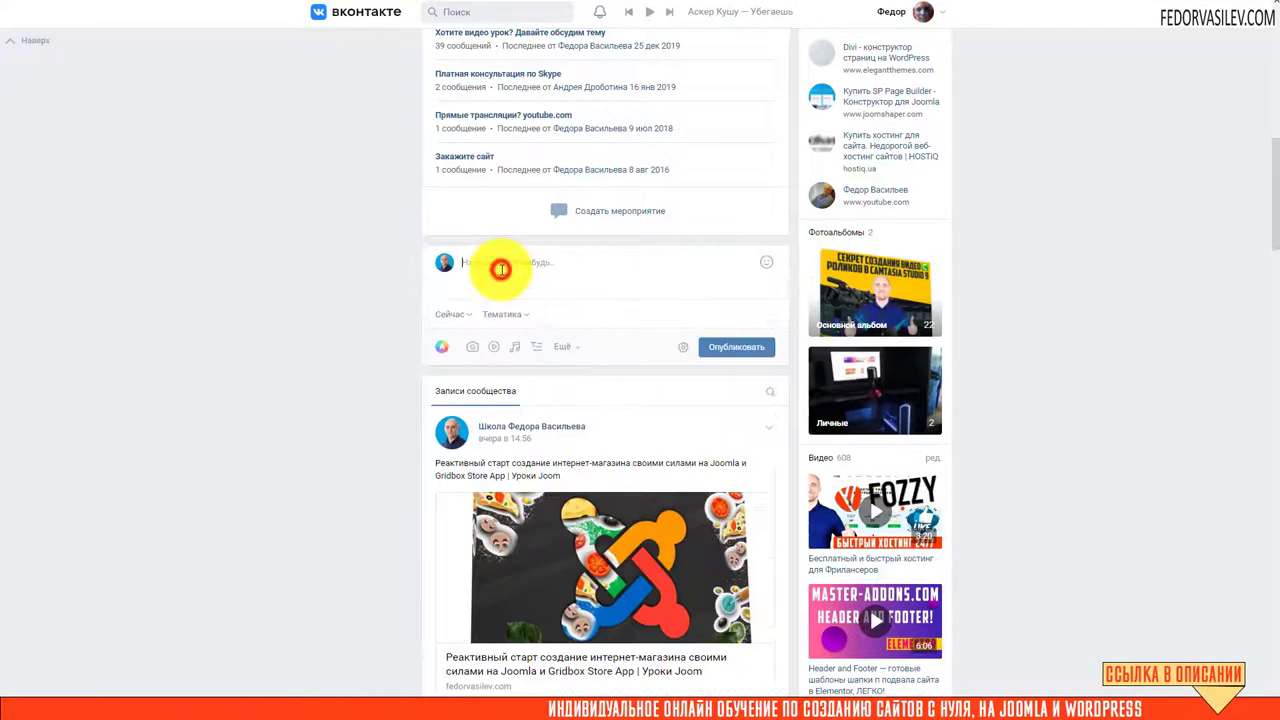
pyautogui.rightClick(500, 268)
pyautogui.click(543, 349)
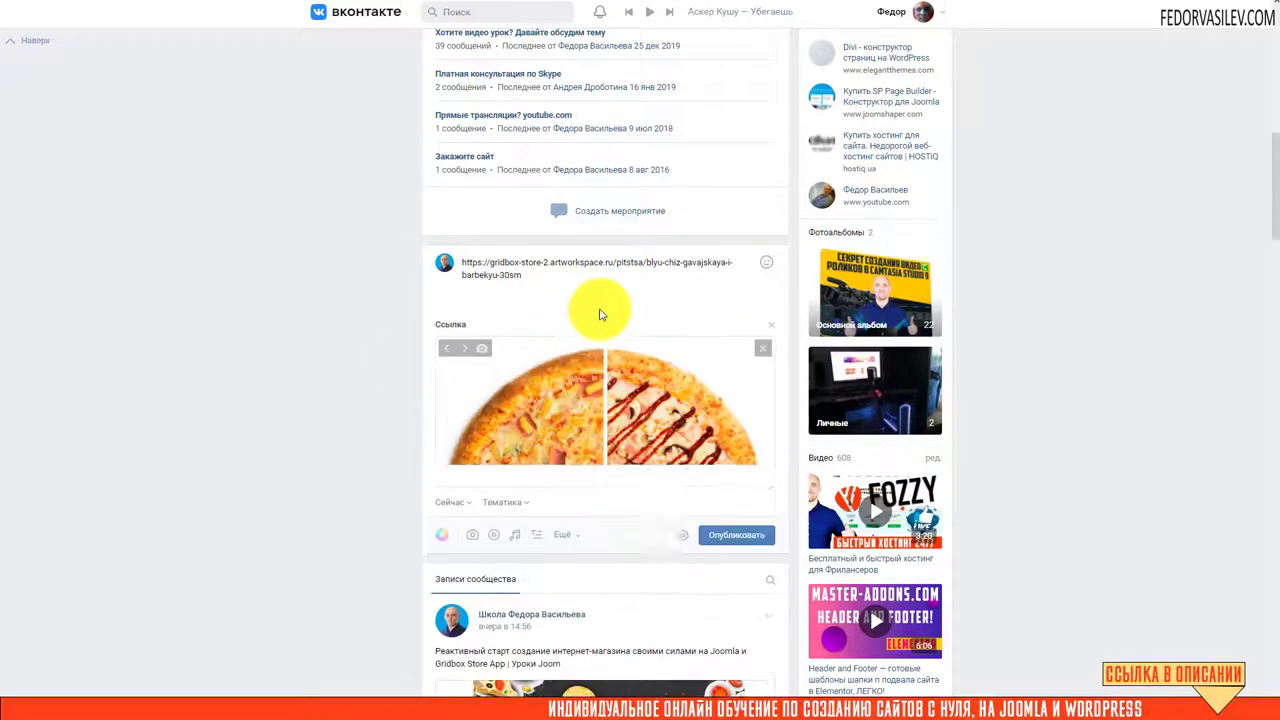
pyautogui.scroll(1, 601, 315)
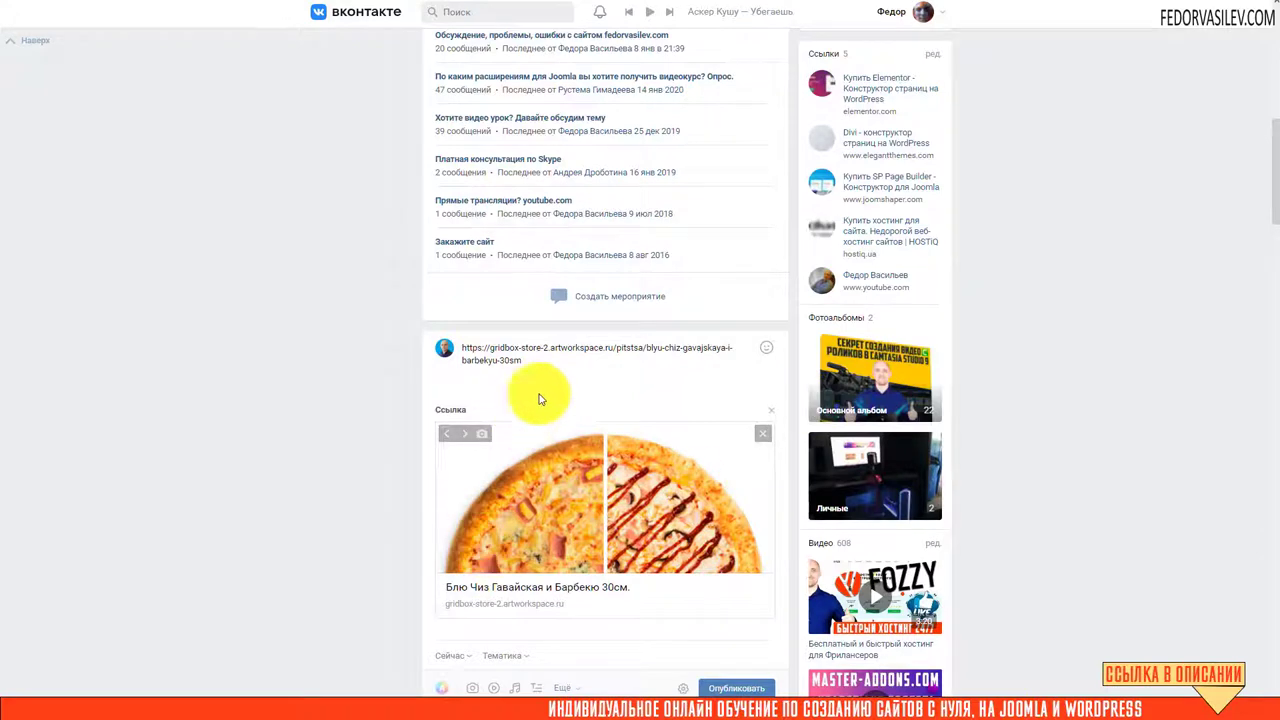
pyautogui.scroll(-2, 537, 391)
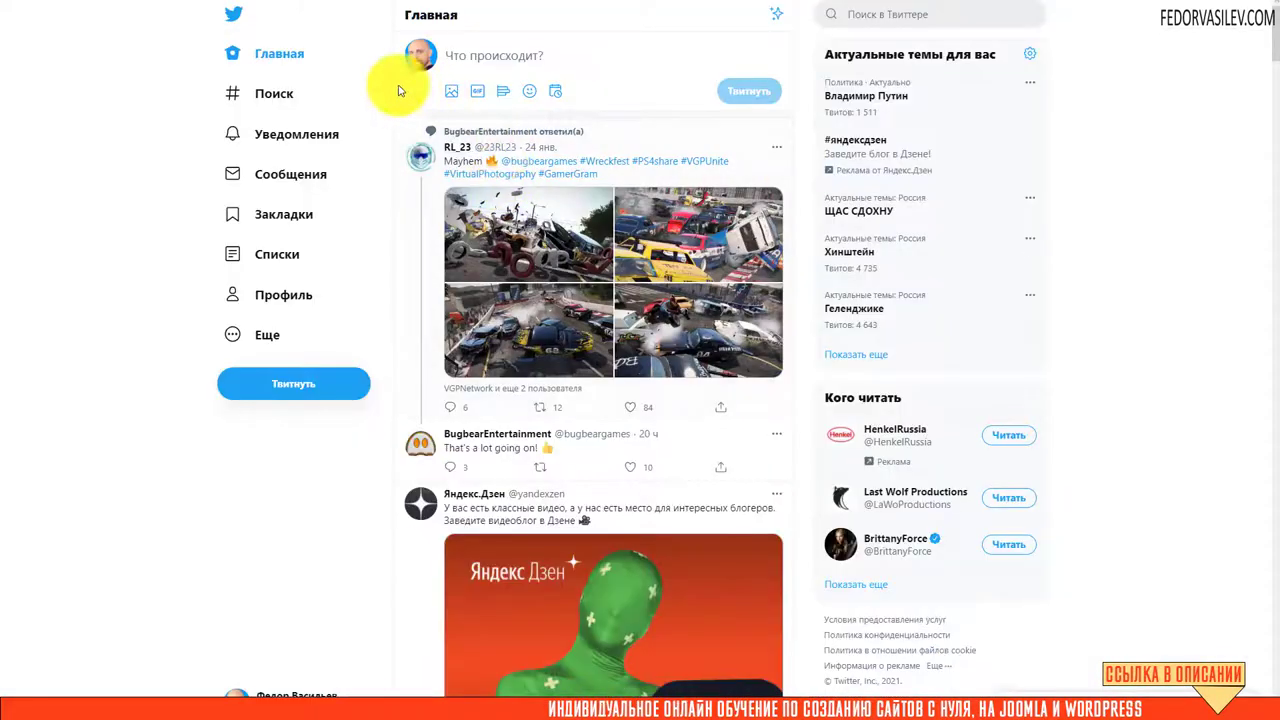
# Paste the pizza product page link into the 'Что происходит?' tweet composer
pyautogui.click(465, 58)
pyautogui.rightClick(465, 58)
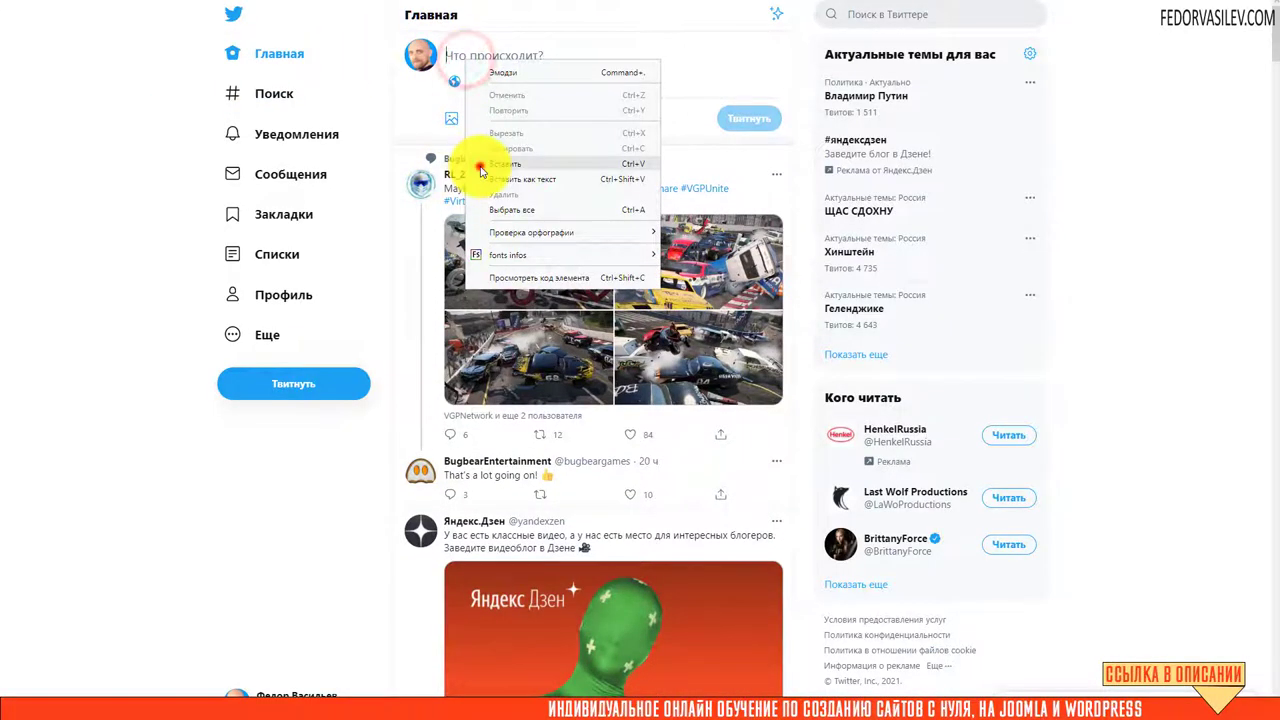
pyautogui.click(486, 163)
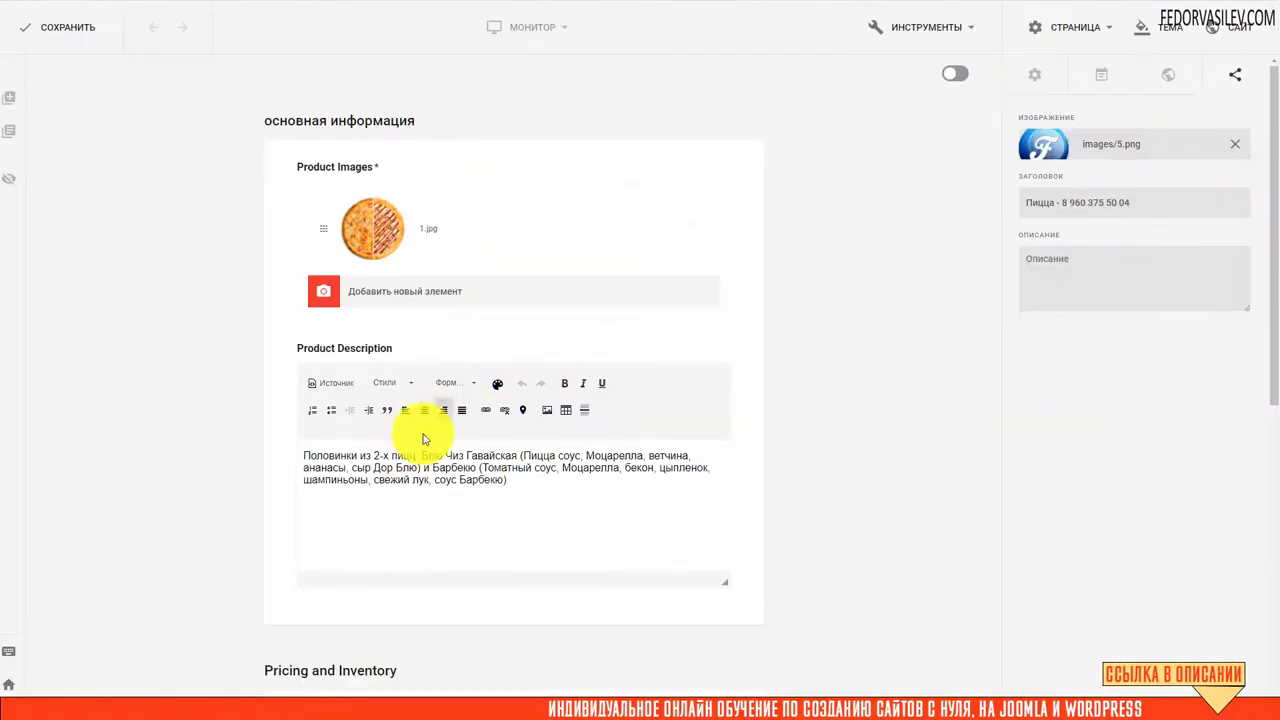
# Review the product's intro text and the Соцсети share title and description fields
pyautogui.click(1012, 80)
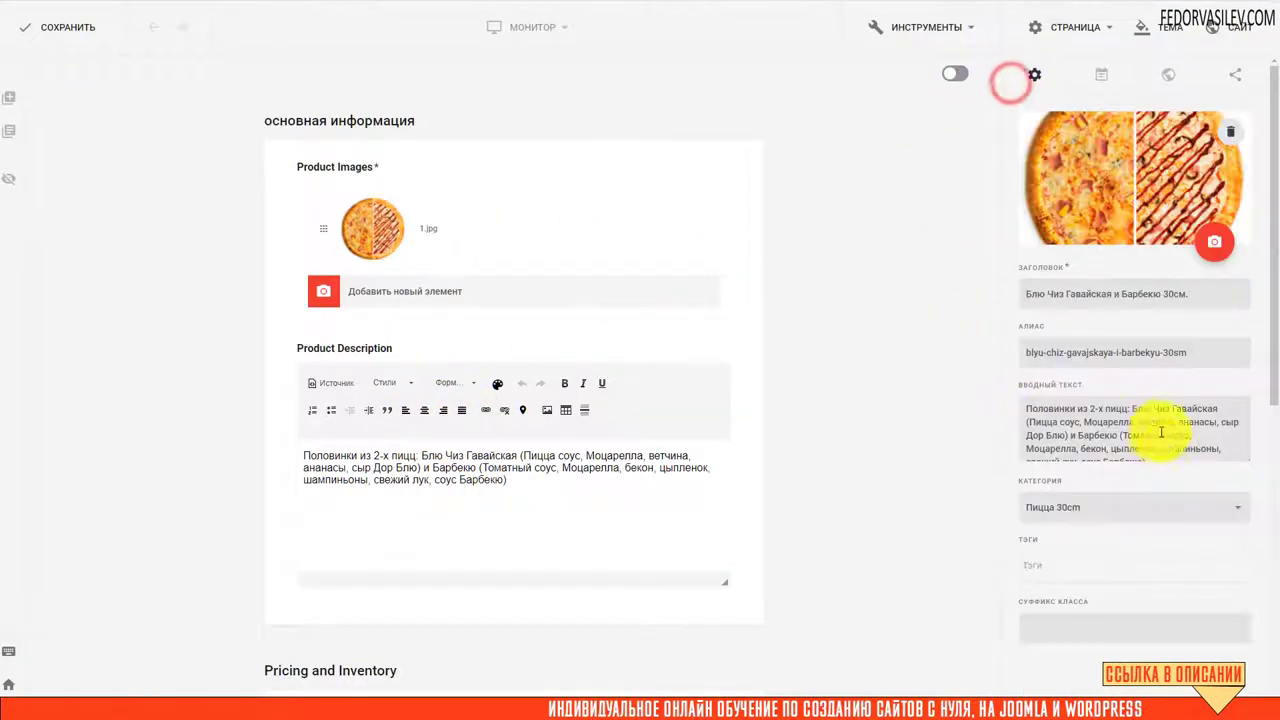
pyautogui.moveTo(1161, 432); pyautogui.dragTo(1163, 453)
pyautogui.click(1235, 75)
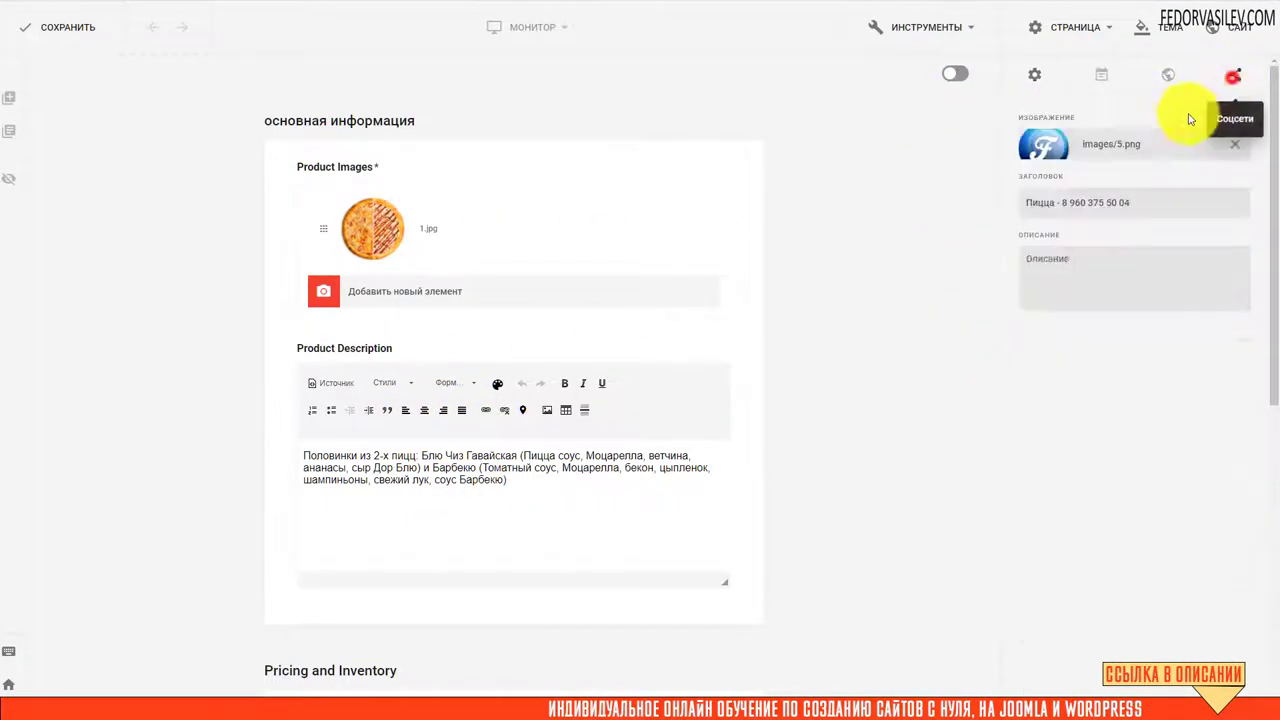
pyautogui.click(1043, 288)
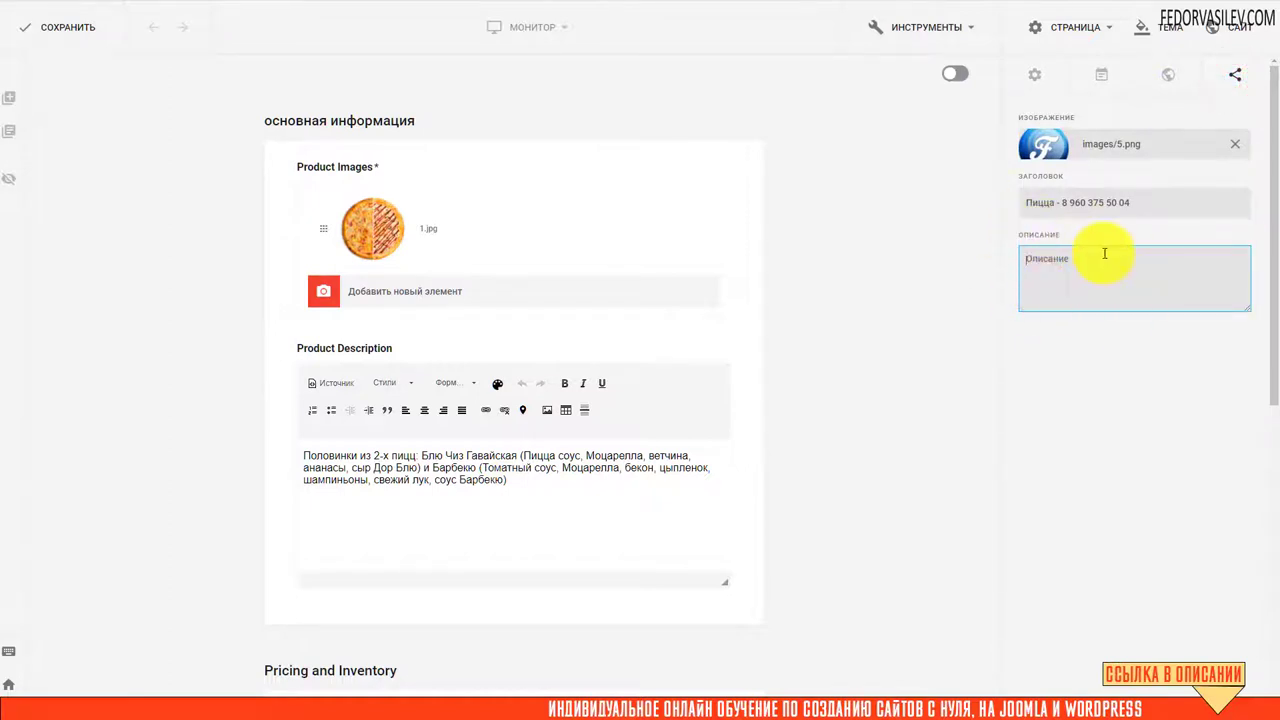
pyautogui.moveTo(1021, 204); pyautogui.dragTo(1140, 200)
pyautogui.click(1034, 289)
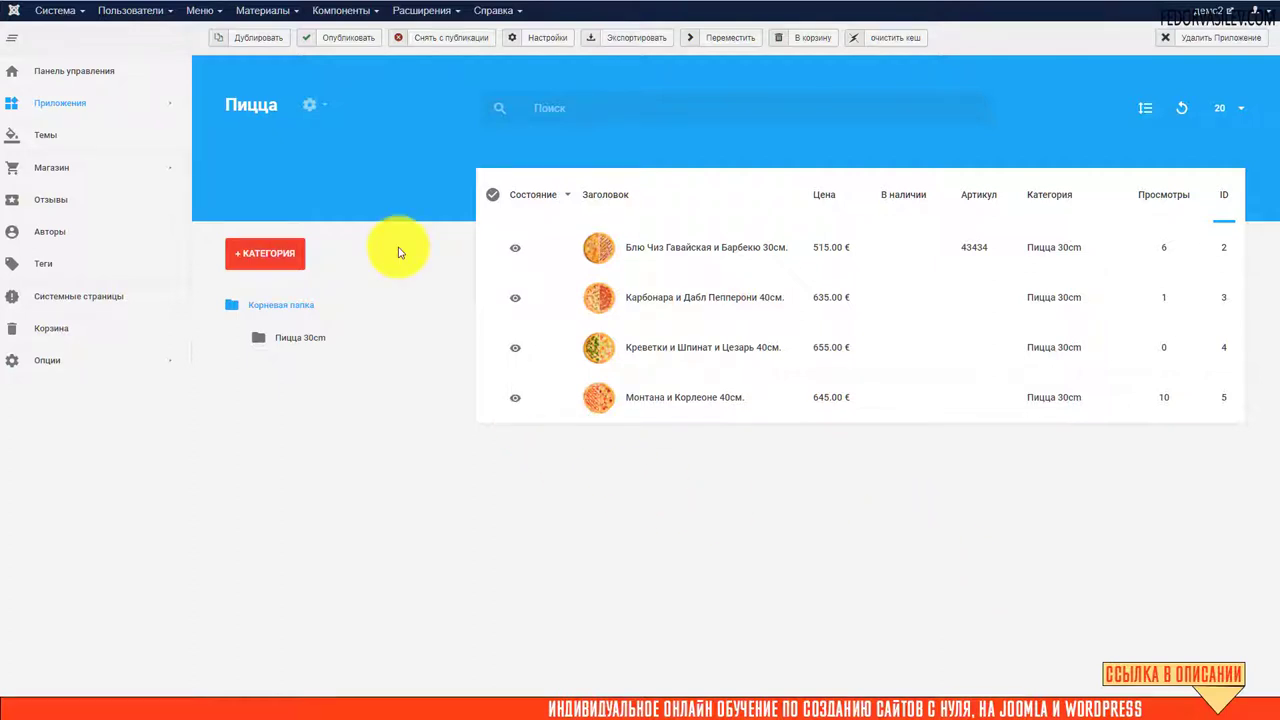
# Switch from the Пицца app to the Страницы list and open the Главная page for editing
pyautogui.click(312, 106)
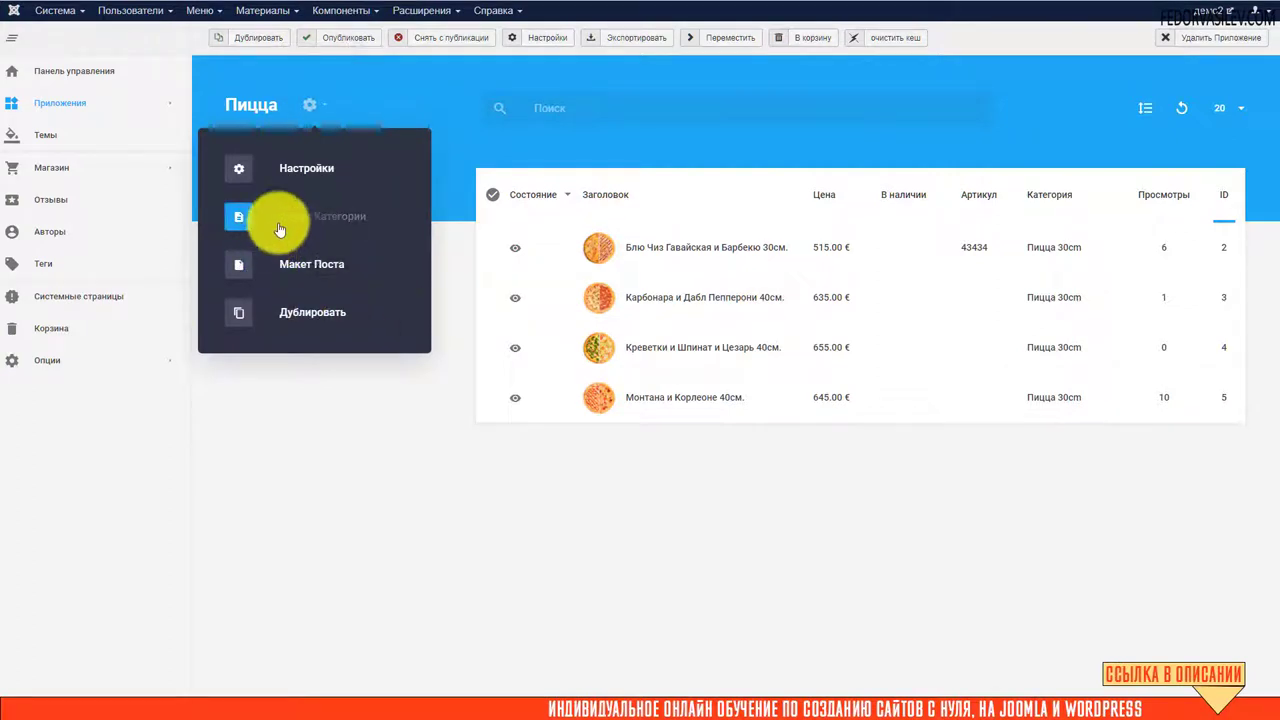
pyautogui.click(411, 442)
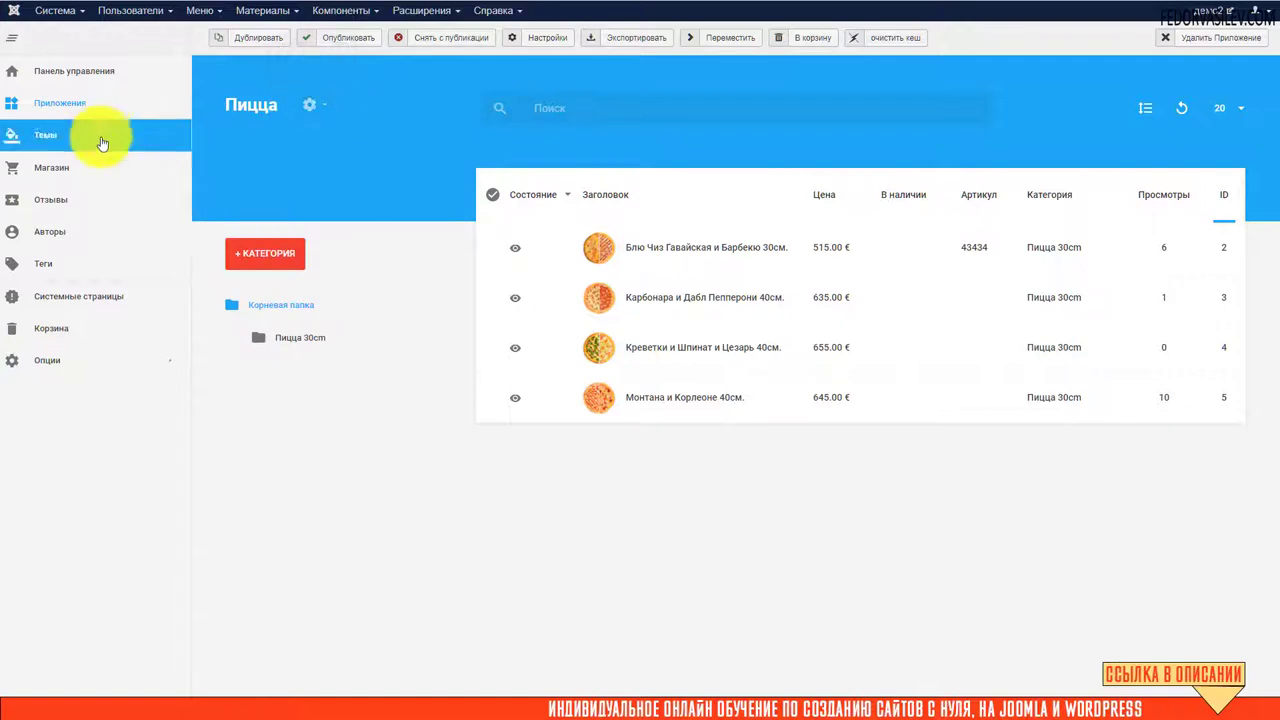
pyautogui.moveTo(134, 102)
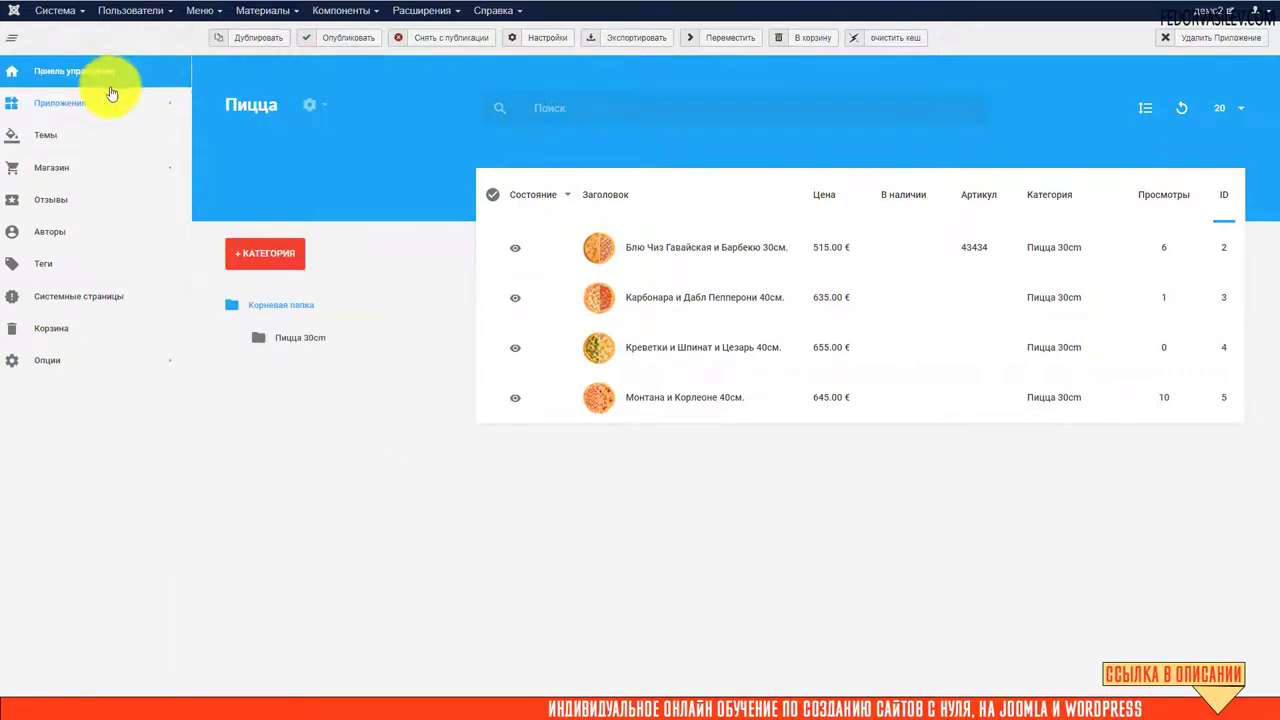
pyautogui.click(228, 100)
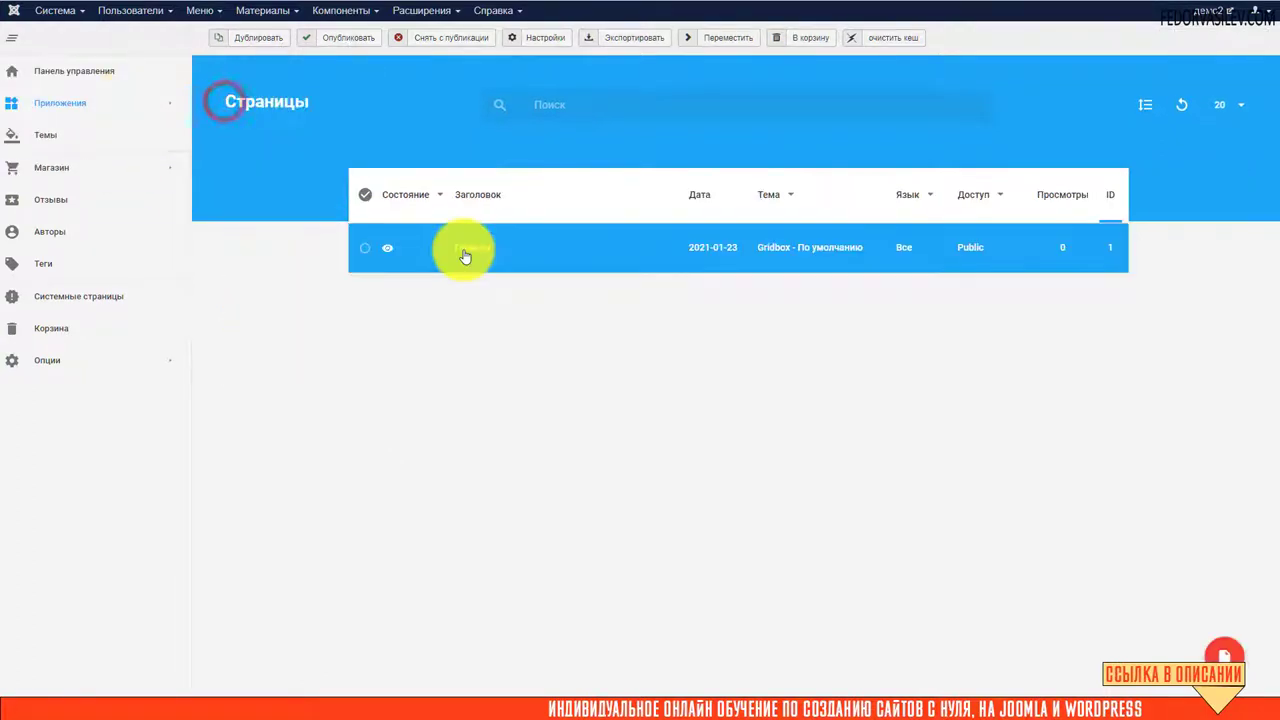
pyautogui.click(463, 251)
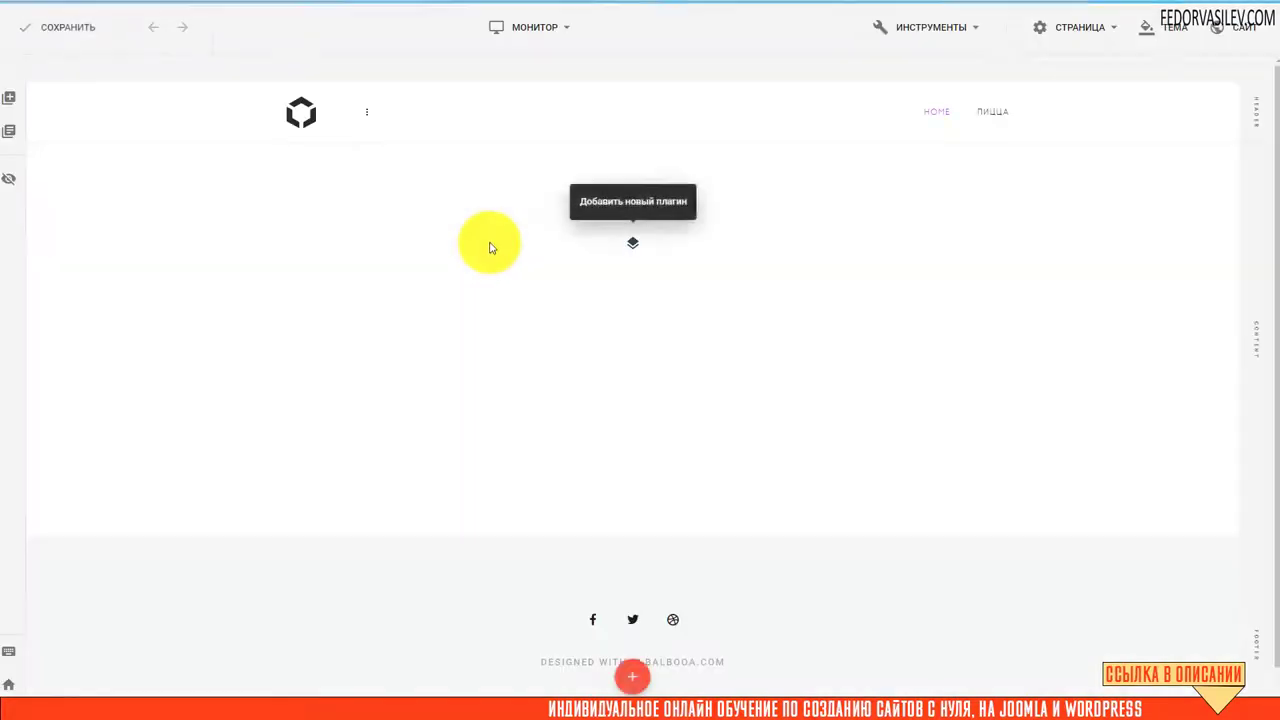
# Open the Сайт settings dialog and show its SEO section
pyautogui.click(1235, 41)
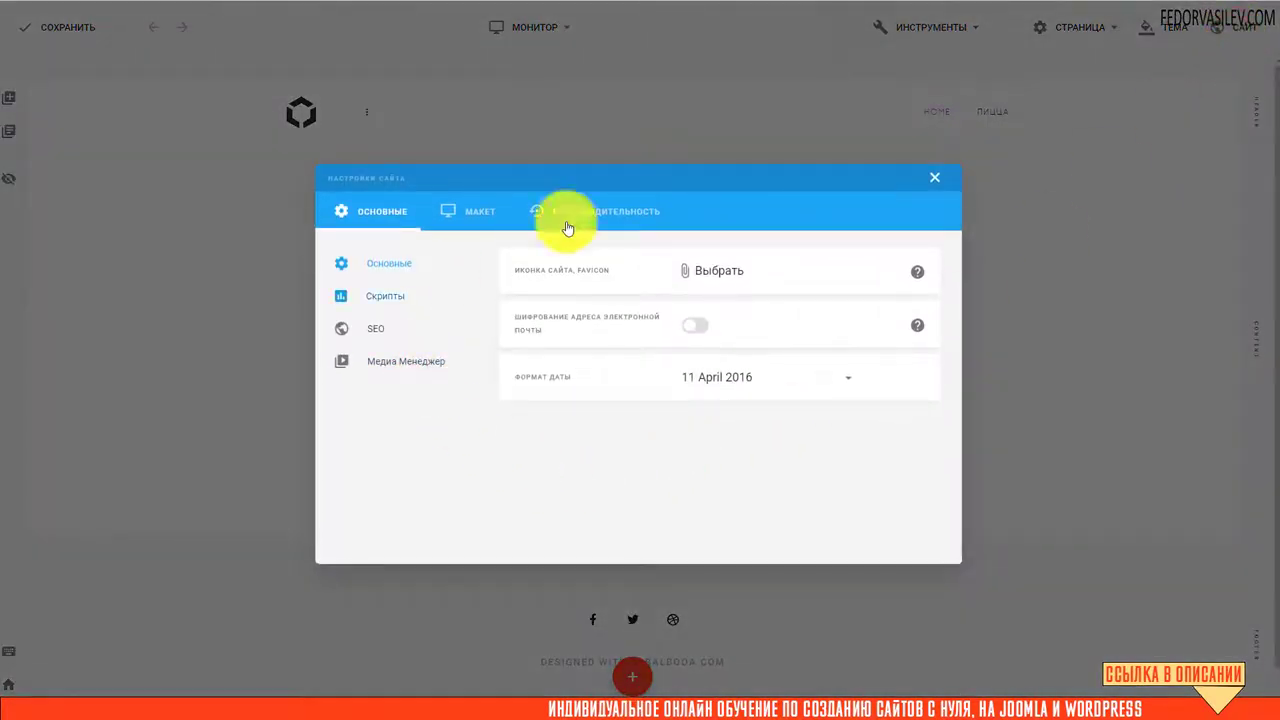
pyautogui.click(930, 177)
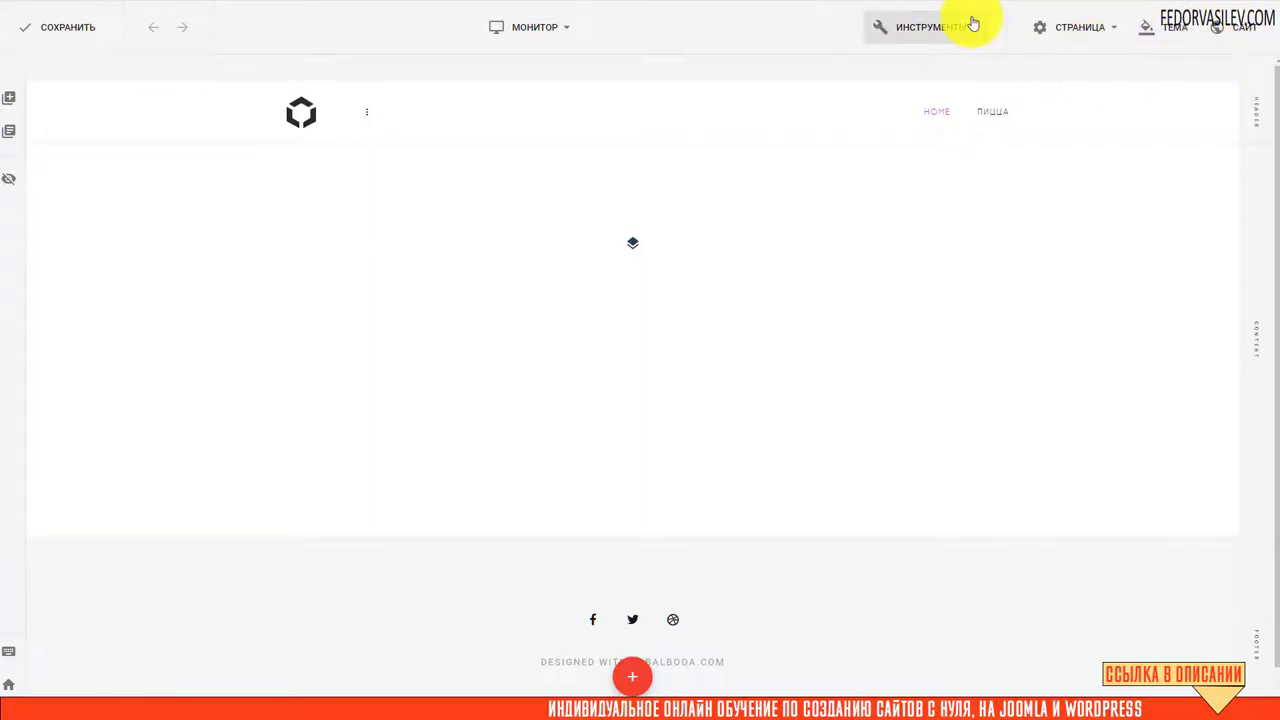
pyautogui.click(1229, 42)
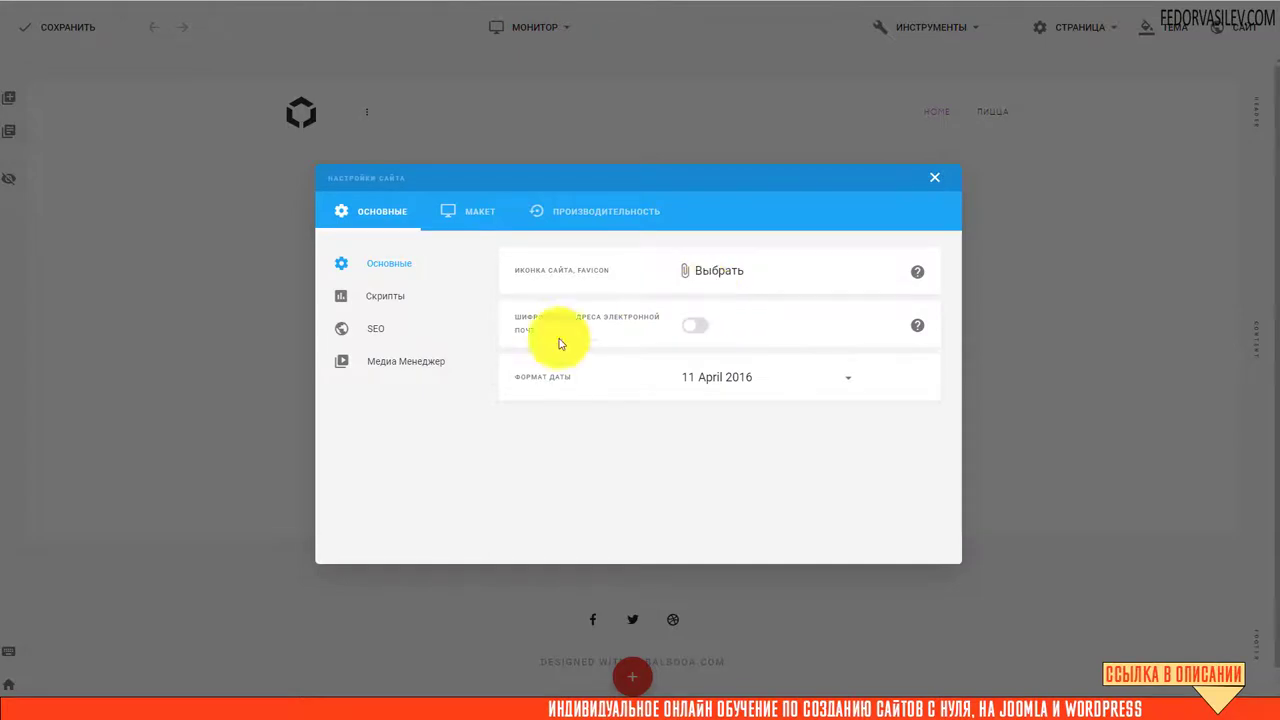
pyautogui.click(921, 168)
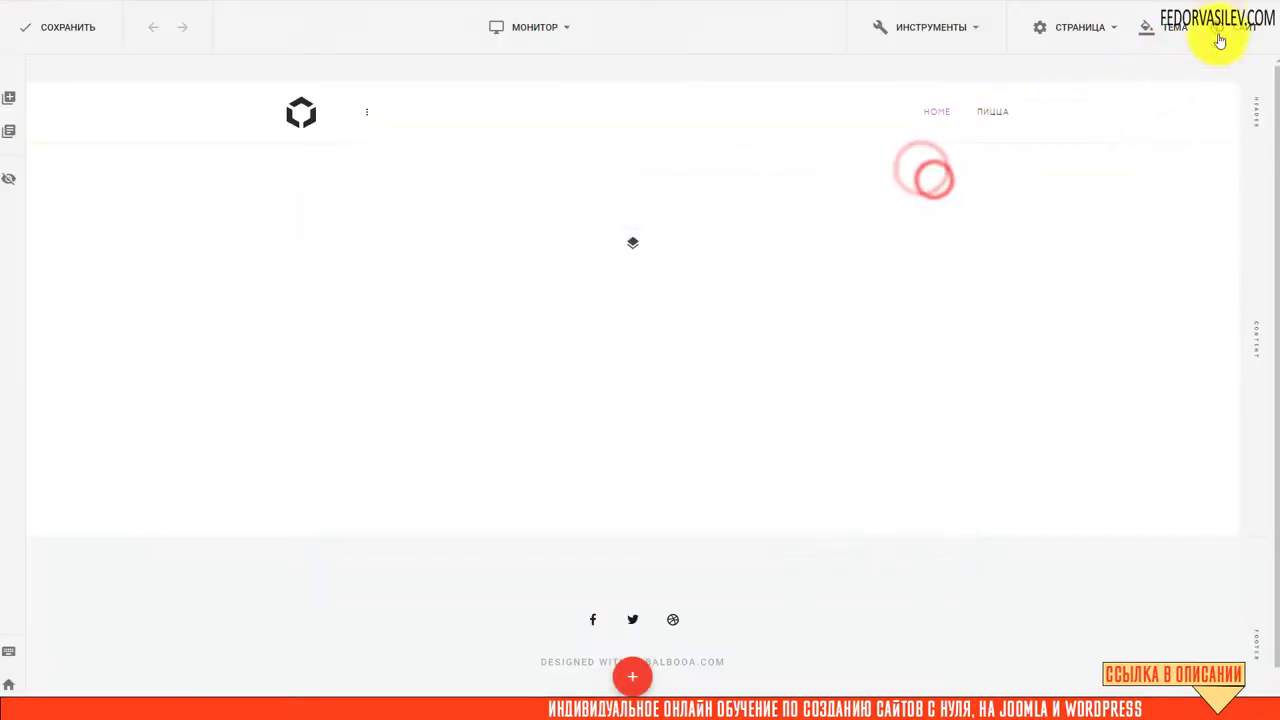
pyautogui.click(1218, 27)
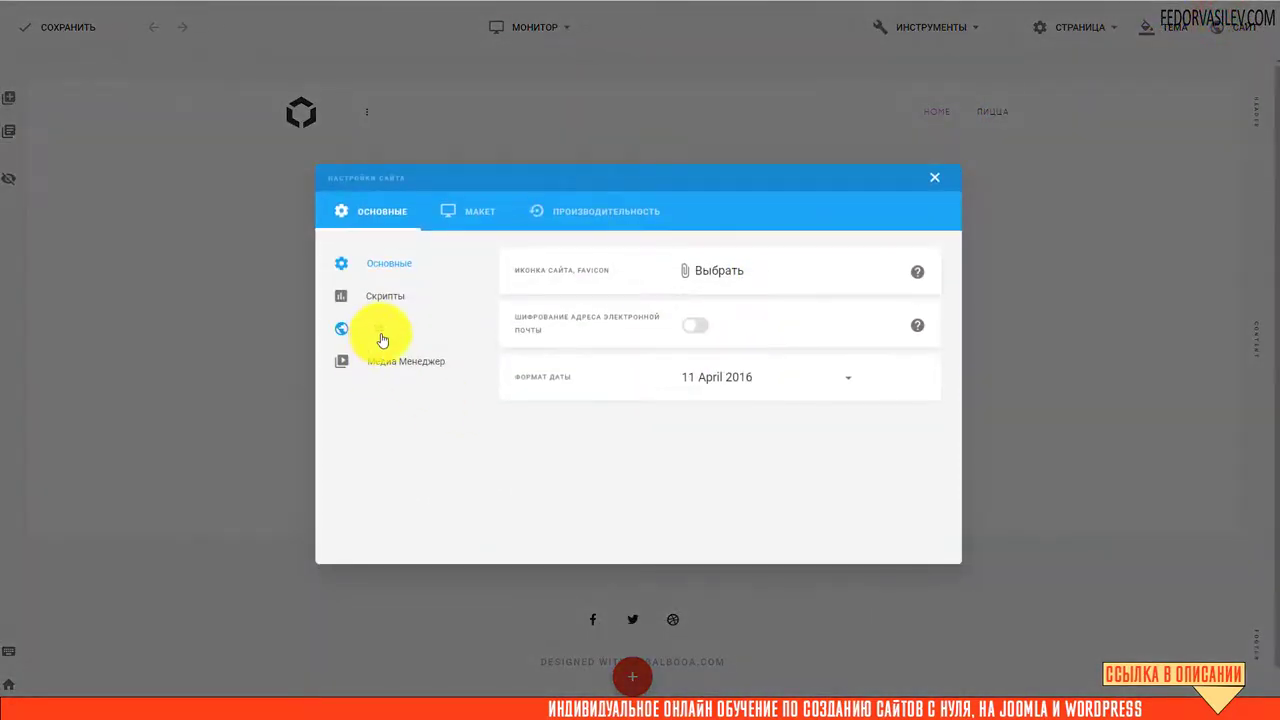
pyautogui.click(377, 330)
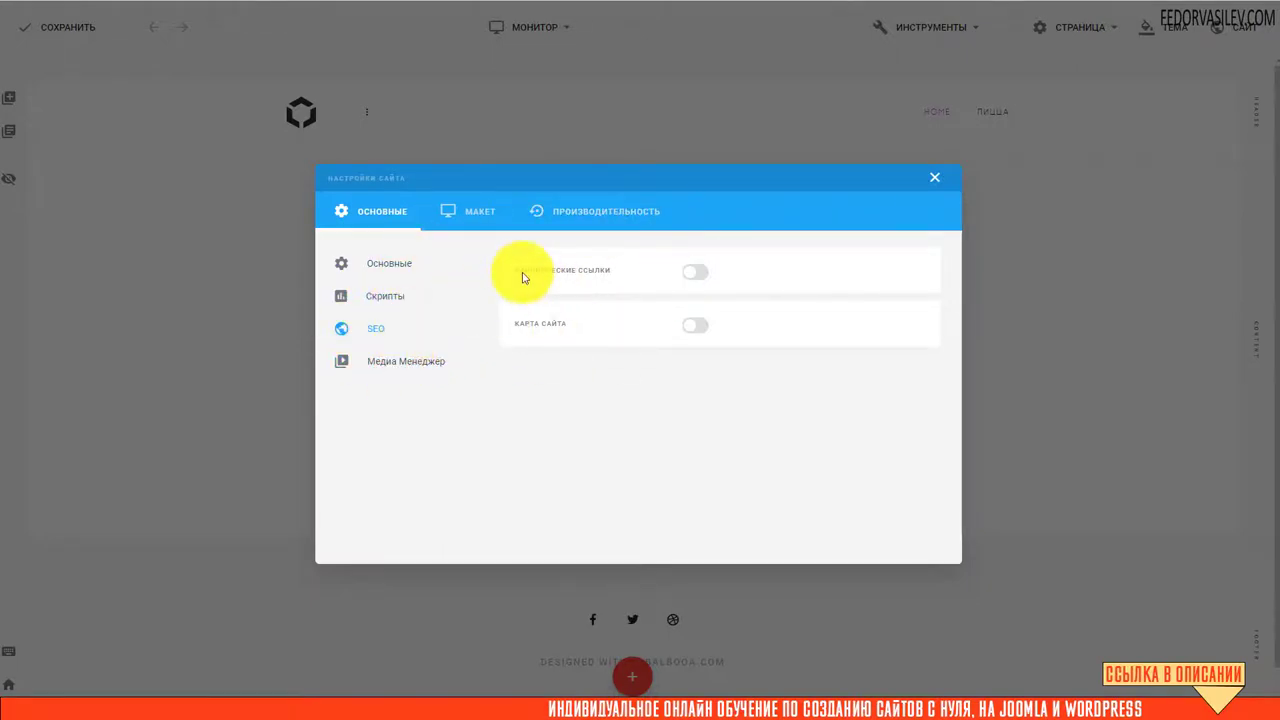
pyautogui.click(705, 276)
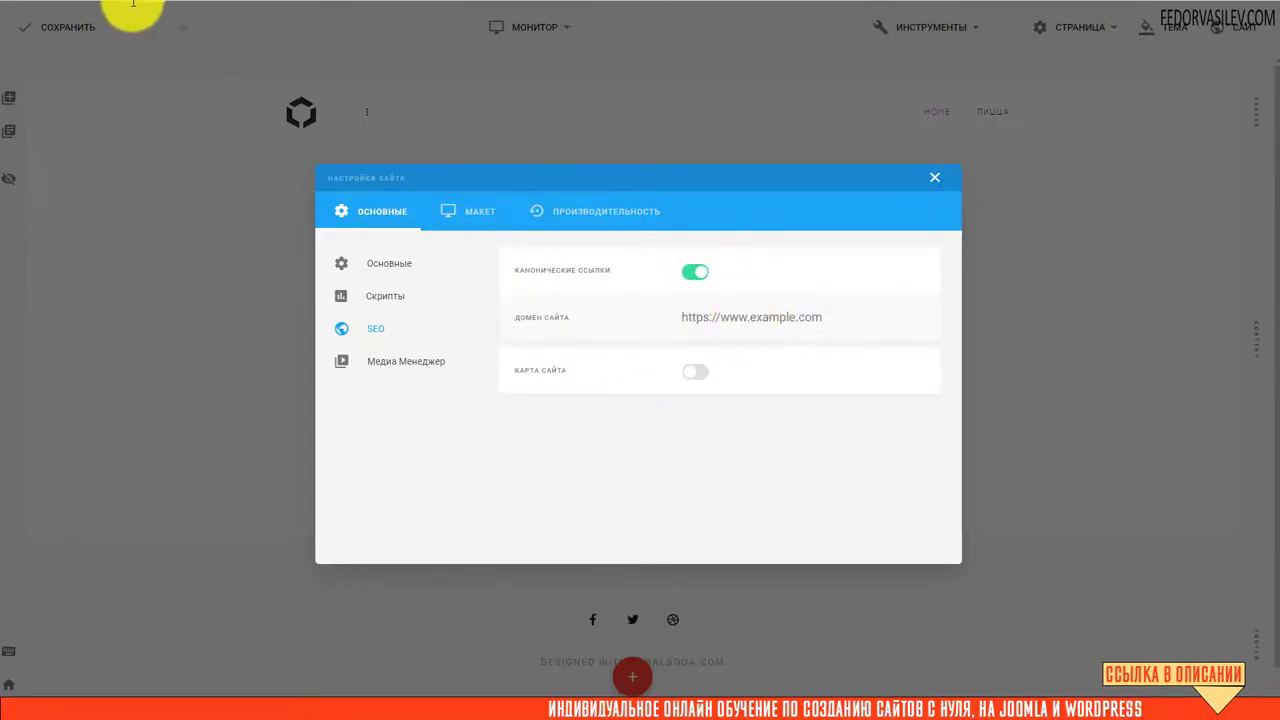
pyautogui.rightClick(58, 6)
pyautogui.click(125, 63)
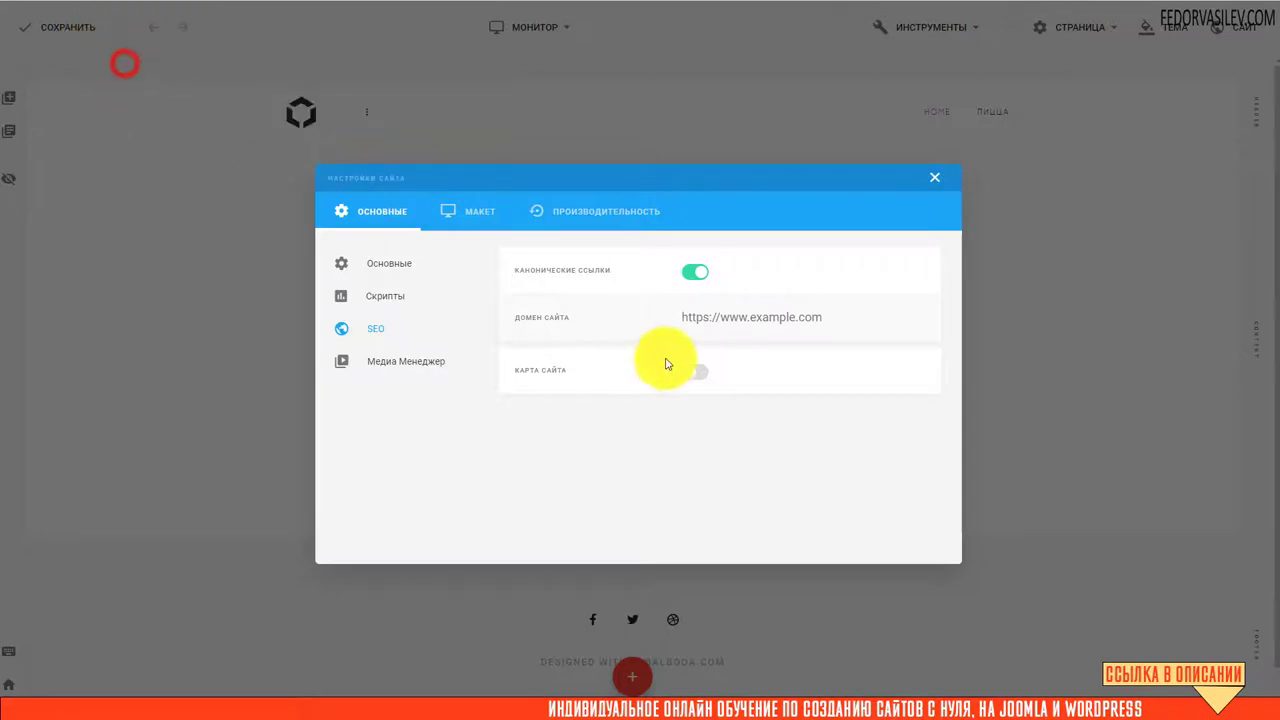
pyautogui.rightClick(684, 316)
pyautogui.click(712, 425)
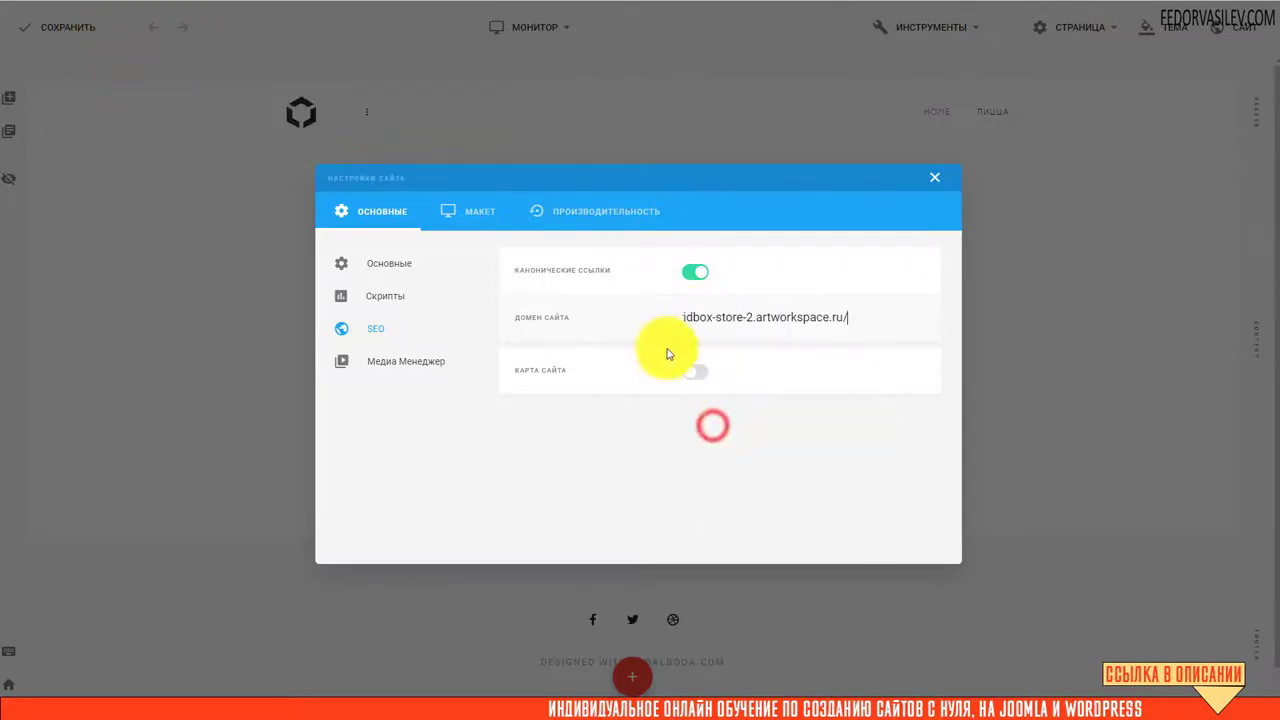
pyautogui.click(839, 318)
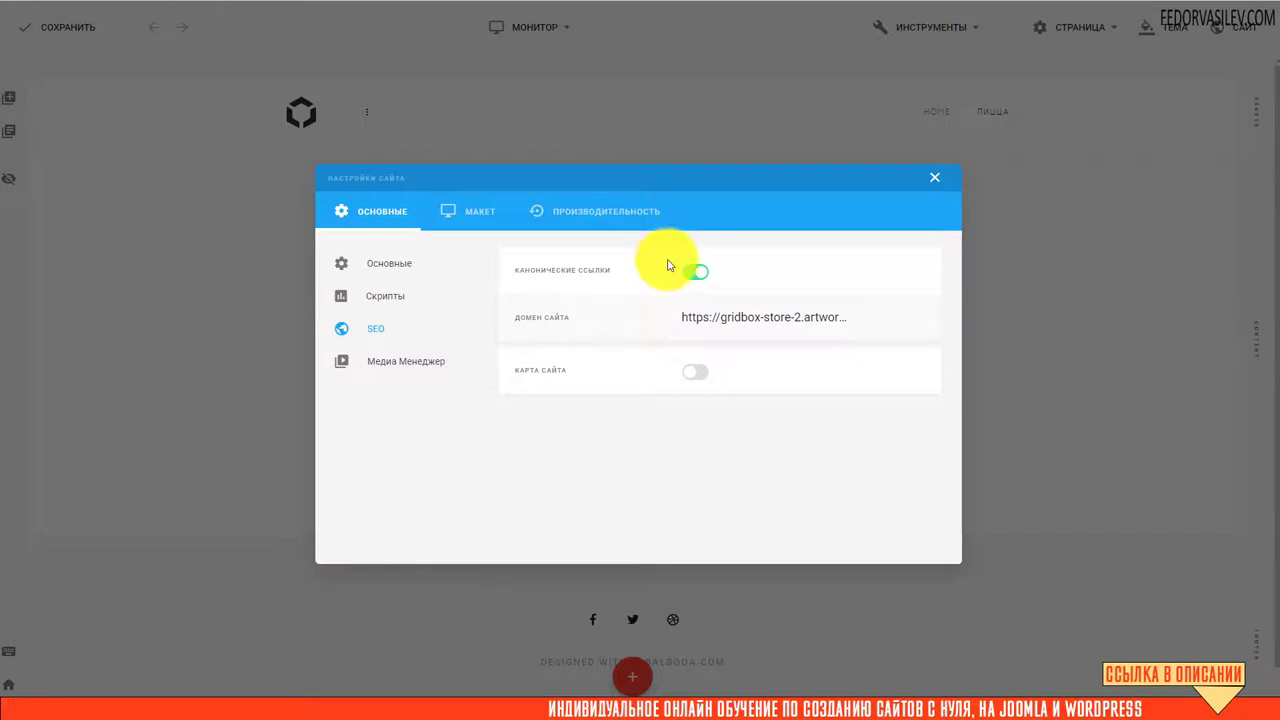
pyautogui.click(705, 384)
# Set the sitemap domain to the gridbox-store-2.artworkspace.ru address and regenerate the sitemap
pyautogui.scroll(-1, 628, 400)
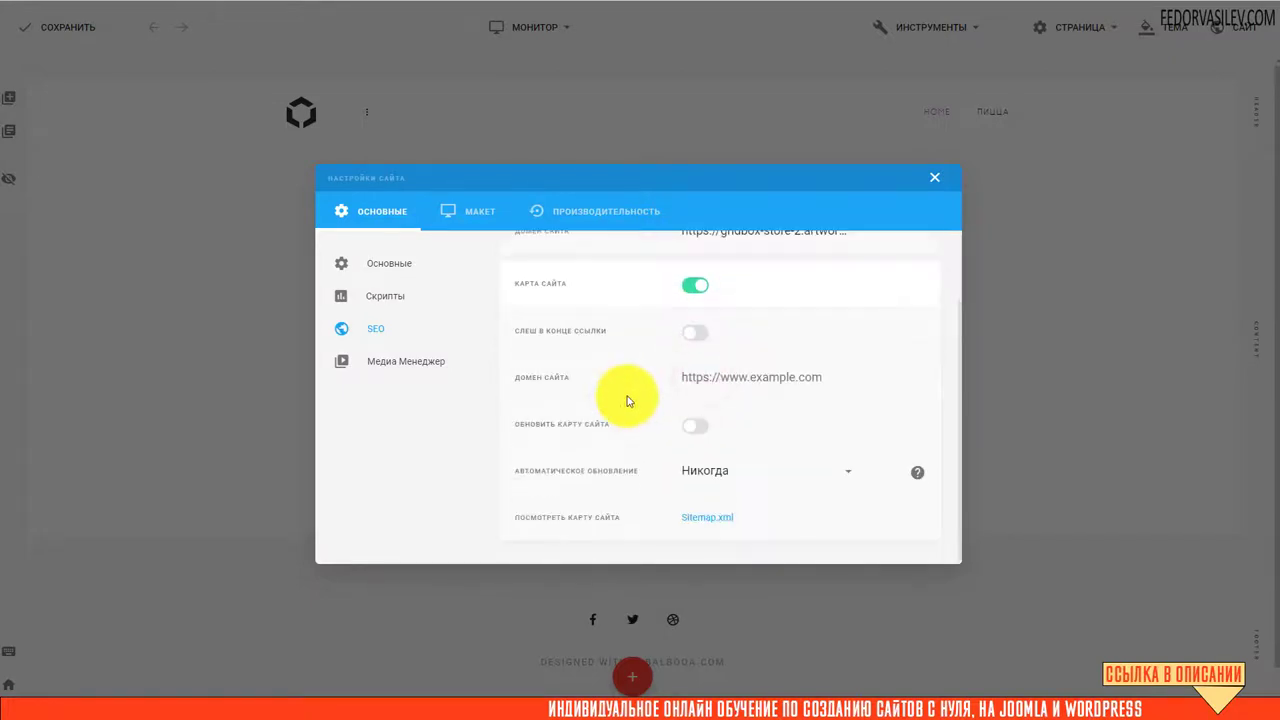
pyautogui.scroll(1, 628, 400)
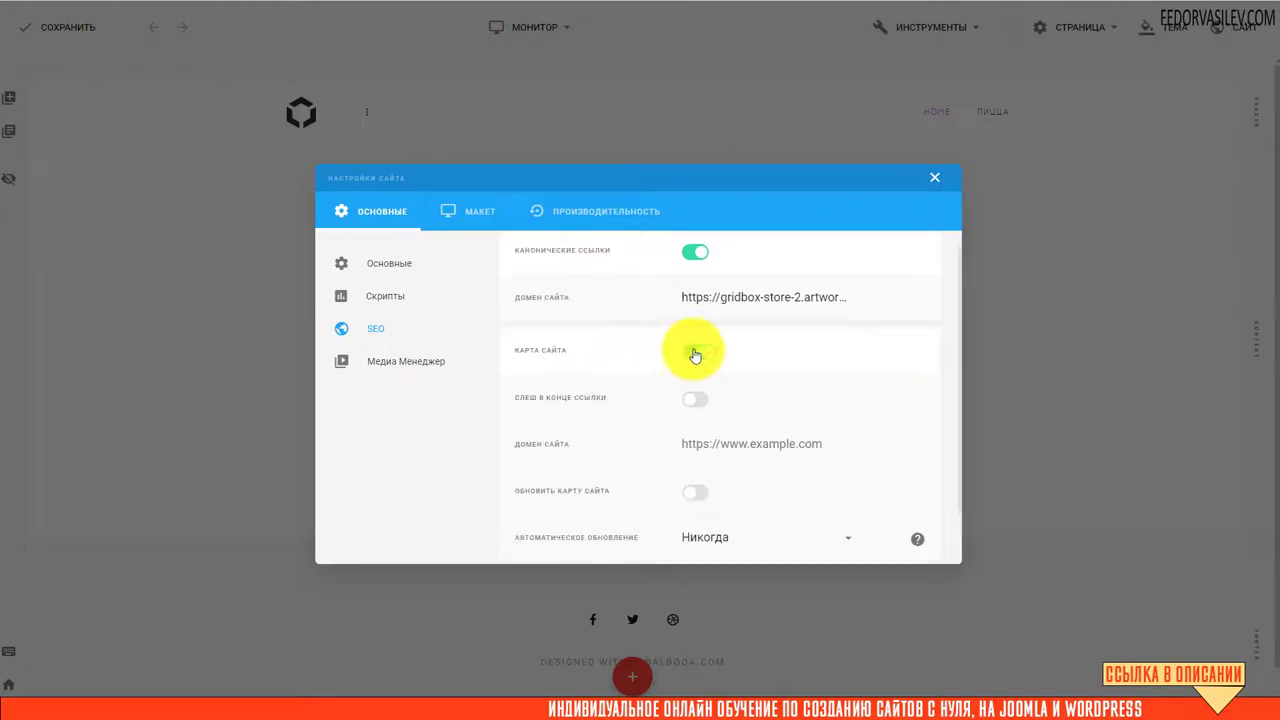
pyautogui.scroll(-1, 660, 365)
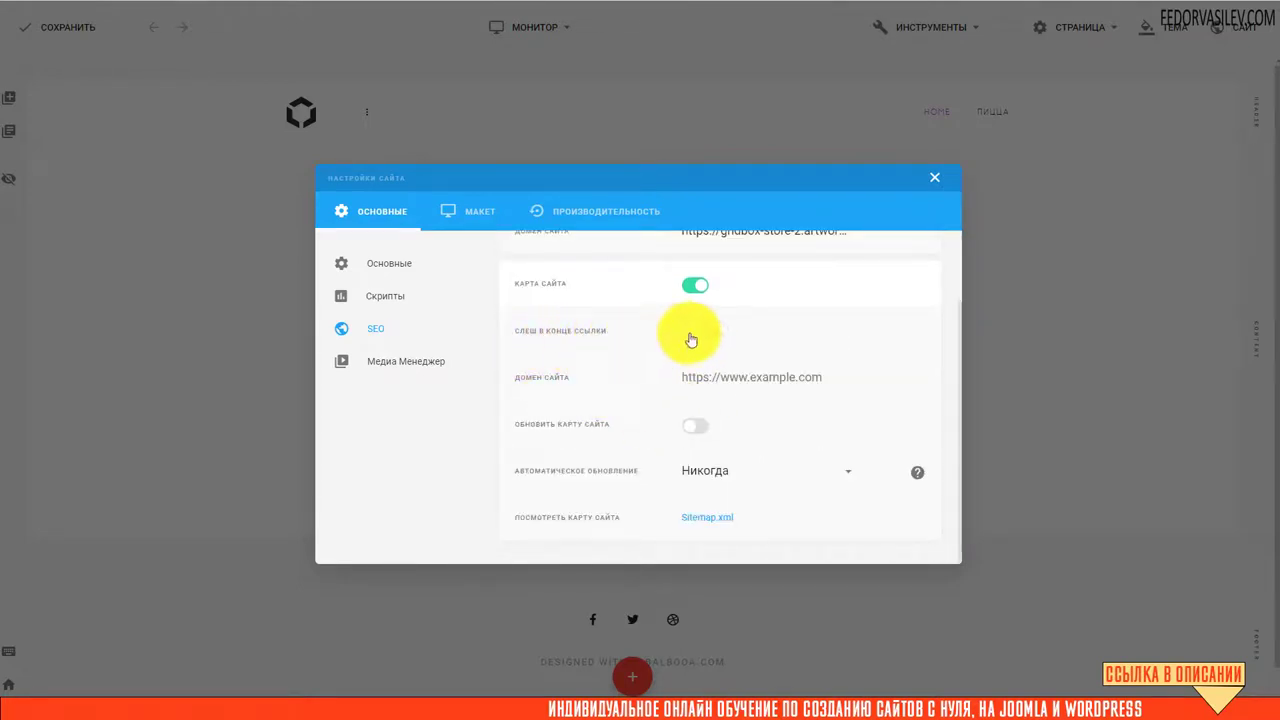
pyautogui.rightClick(758, 378)
pyautogui.click(792, 482)
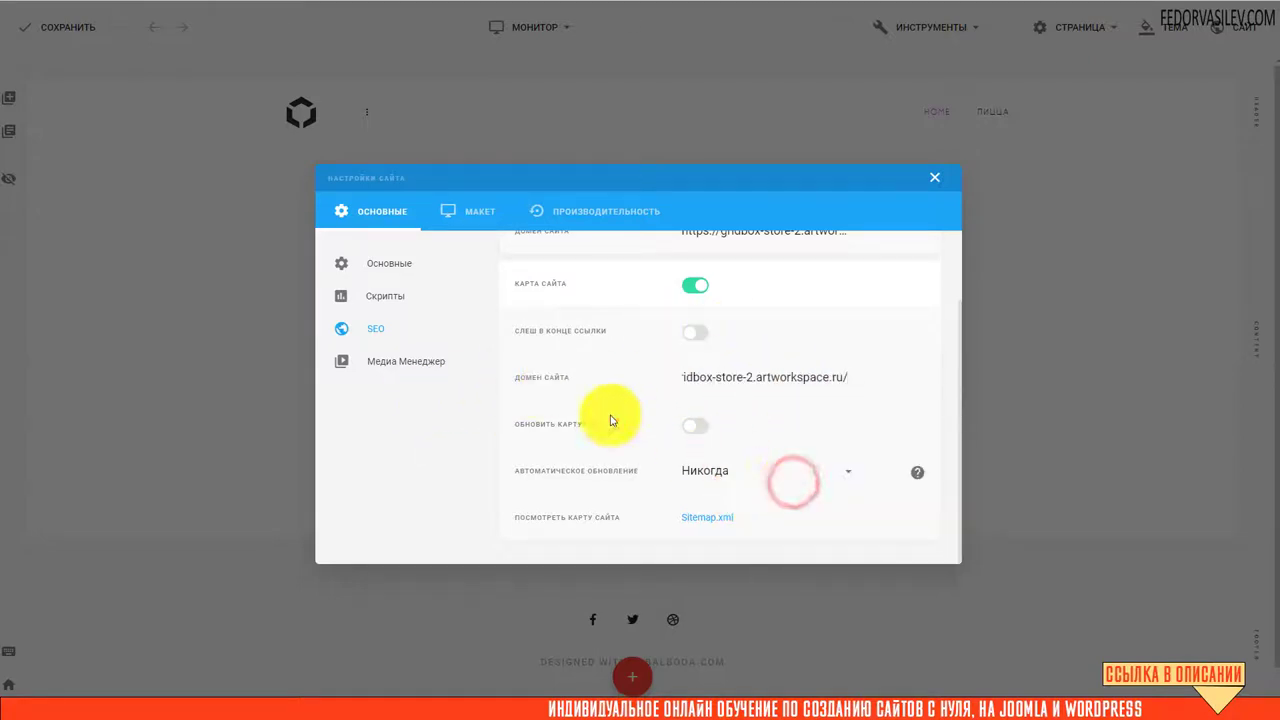
pyautogui.click(640, 380)
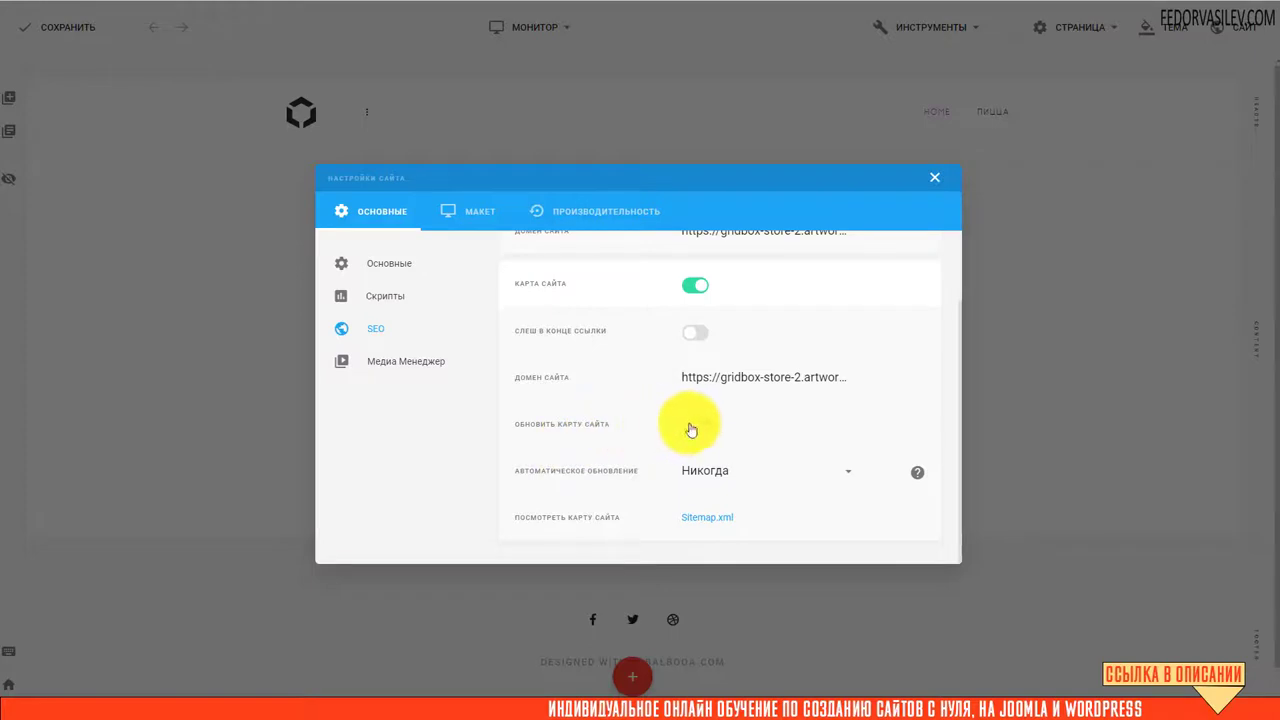
pyautogui.click(692, 428)
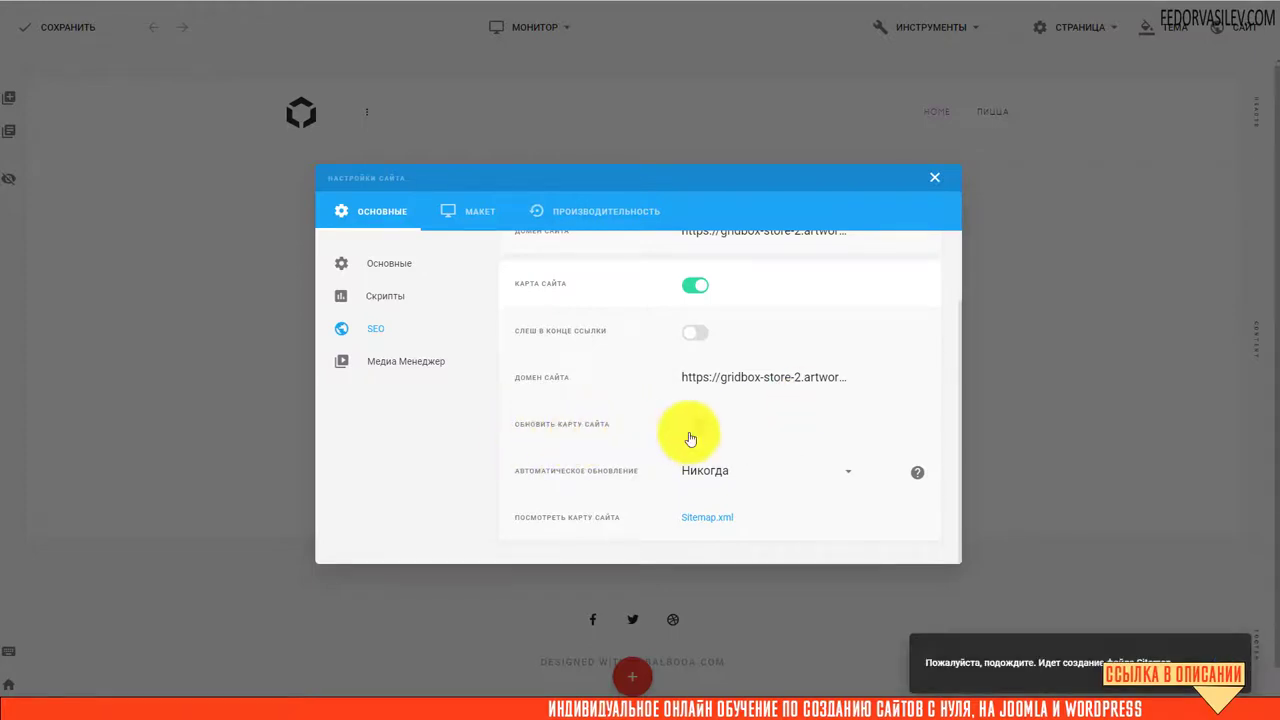
pyautogui.click(698, 428)
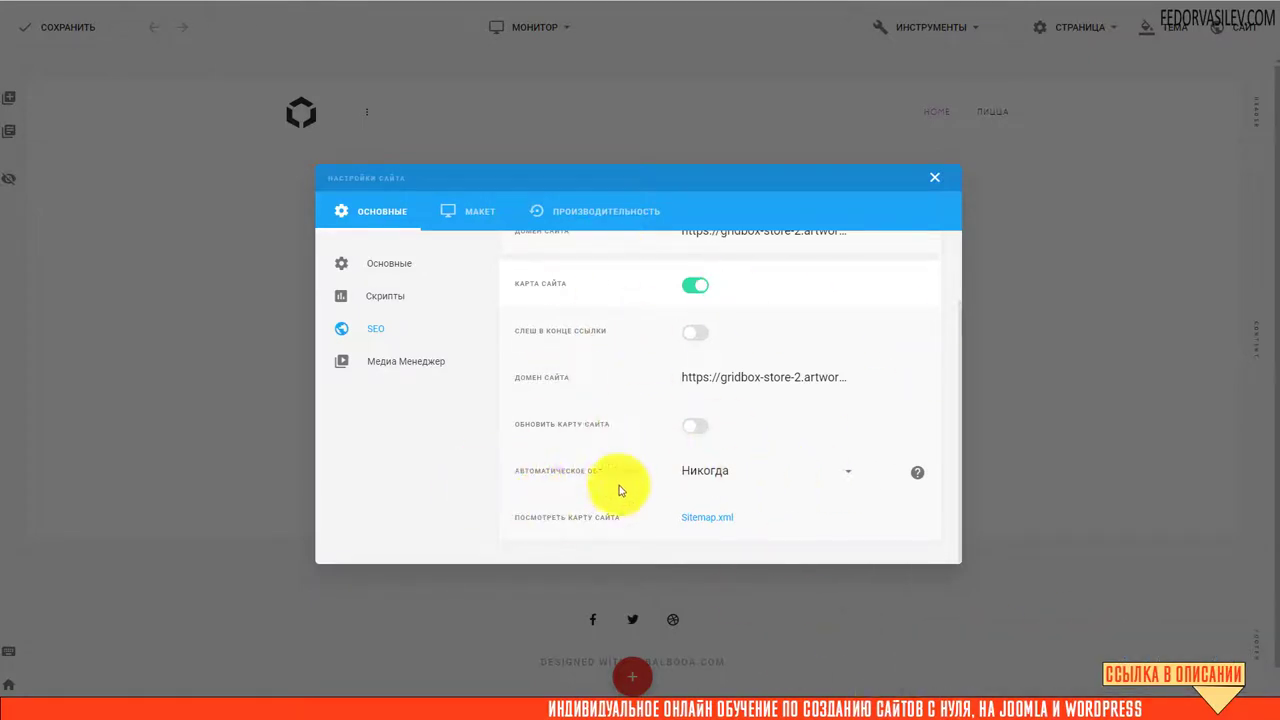
# Set automatic sitemap updates to Еженедельно and view the generated sitemap.xml
pyautogui.click(726, 470)
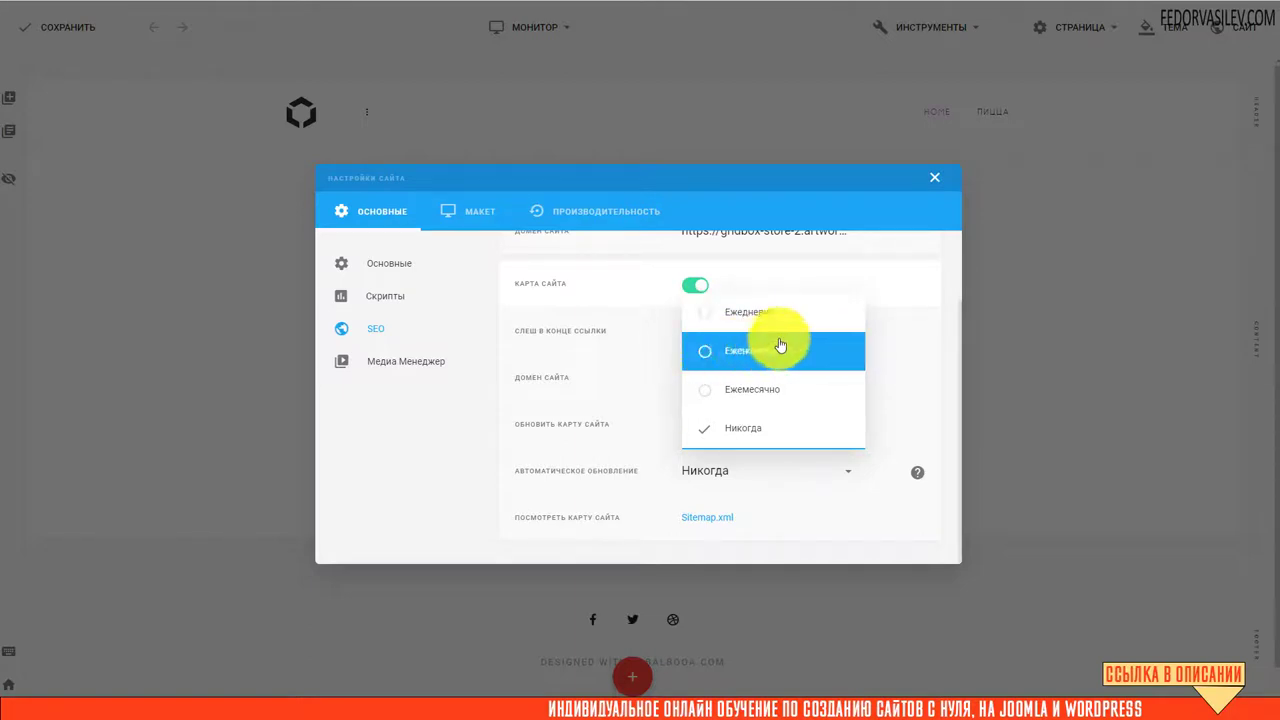
pyautogui.click(705, 360)
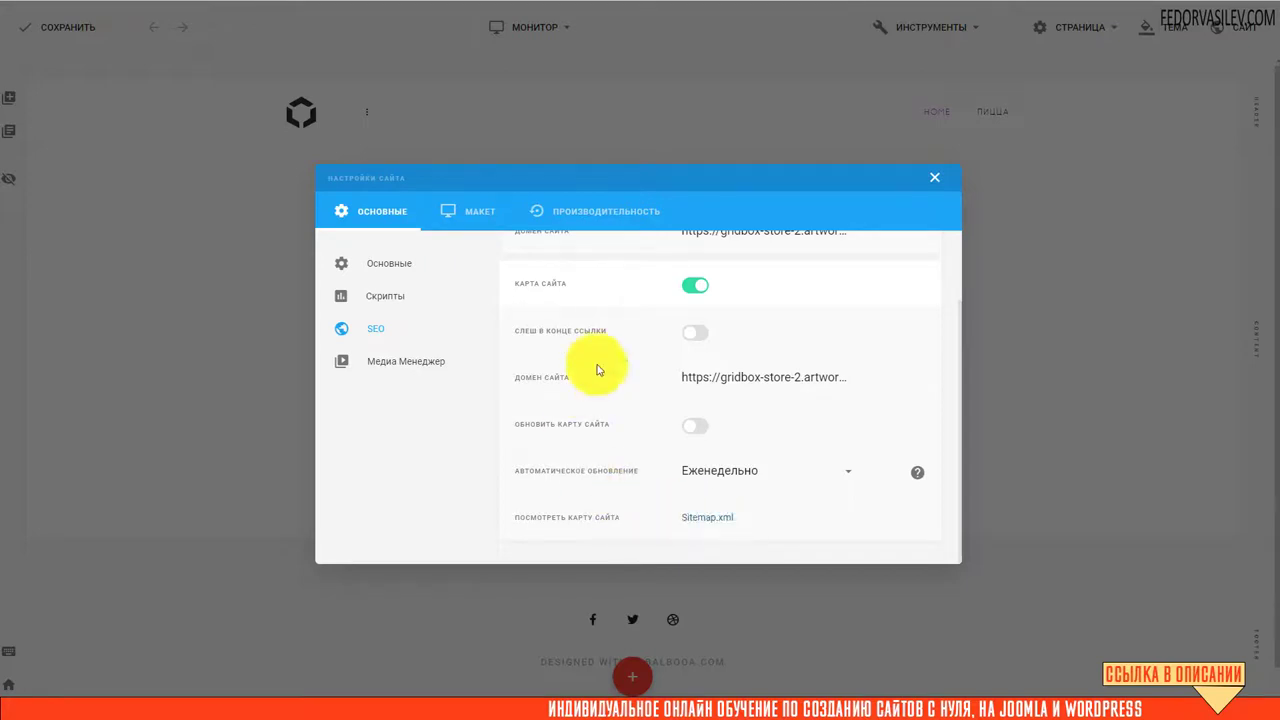
pyautogui.click(708, 519)
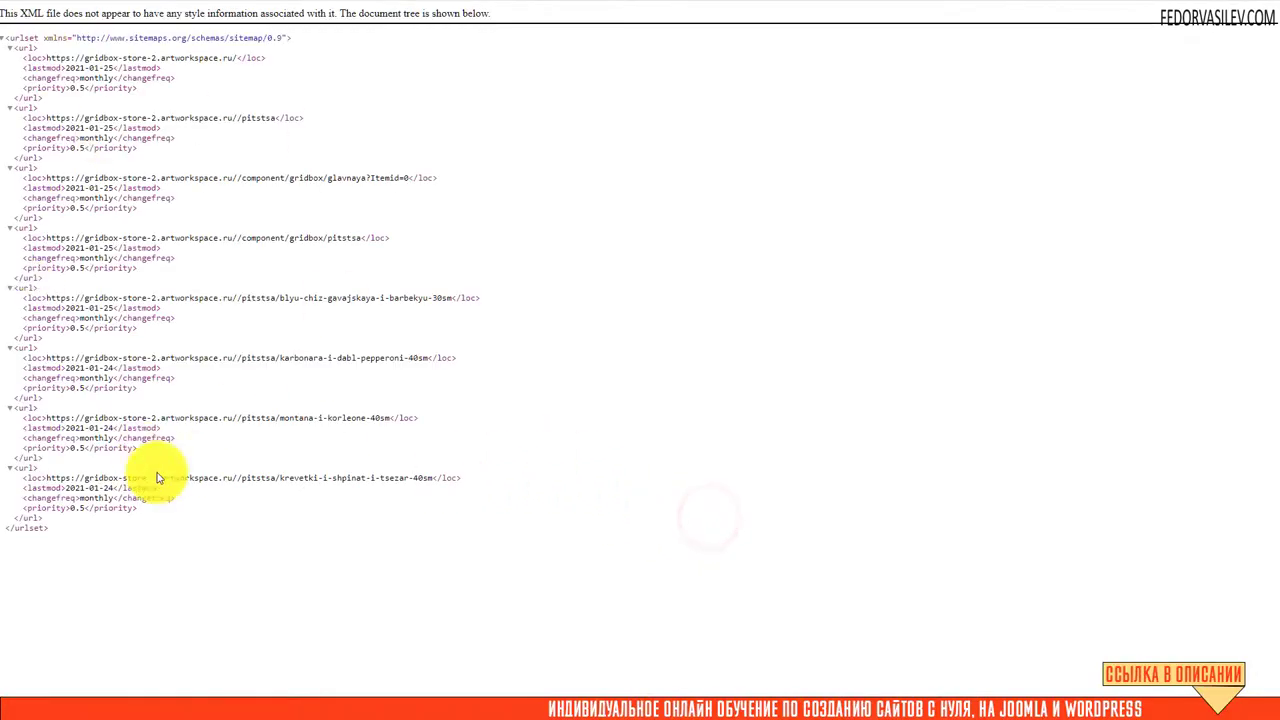
# Check the sitemap.xml entries, then close the site settings and save with СОХРАНИТЬ
pyautogui.moveTo(137, 525); pyautogui.dragTo(57, 205)
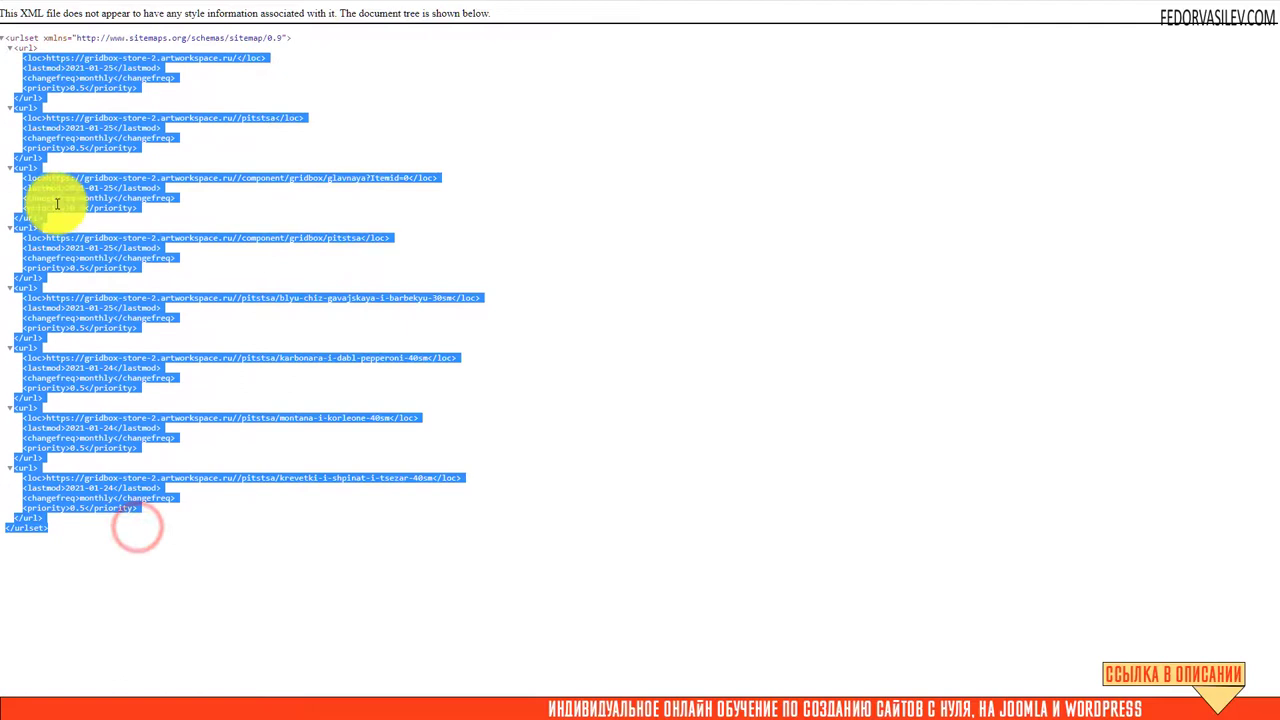
pyautogui.click(334, 600)
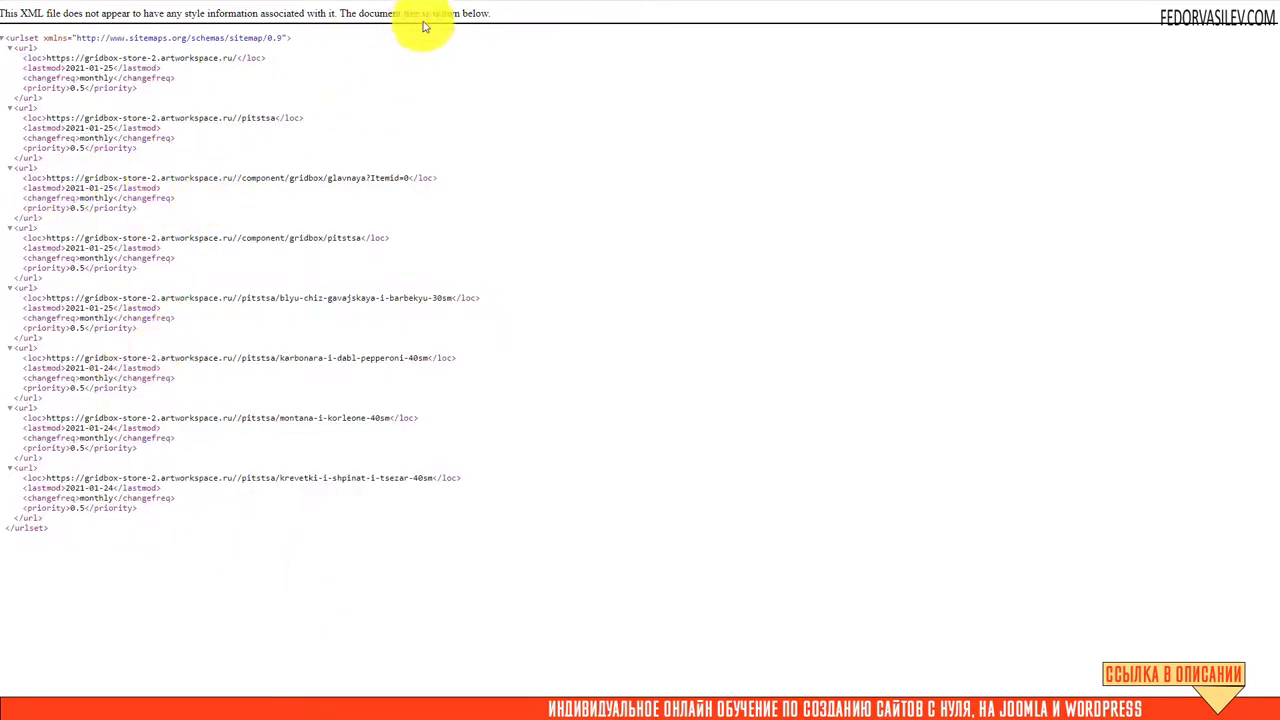
pyautogui.moveTo(73, 543); pyautogui.dragTo(409, 9)
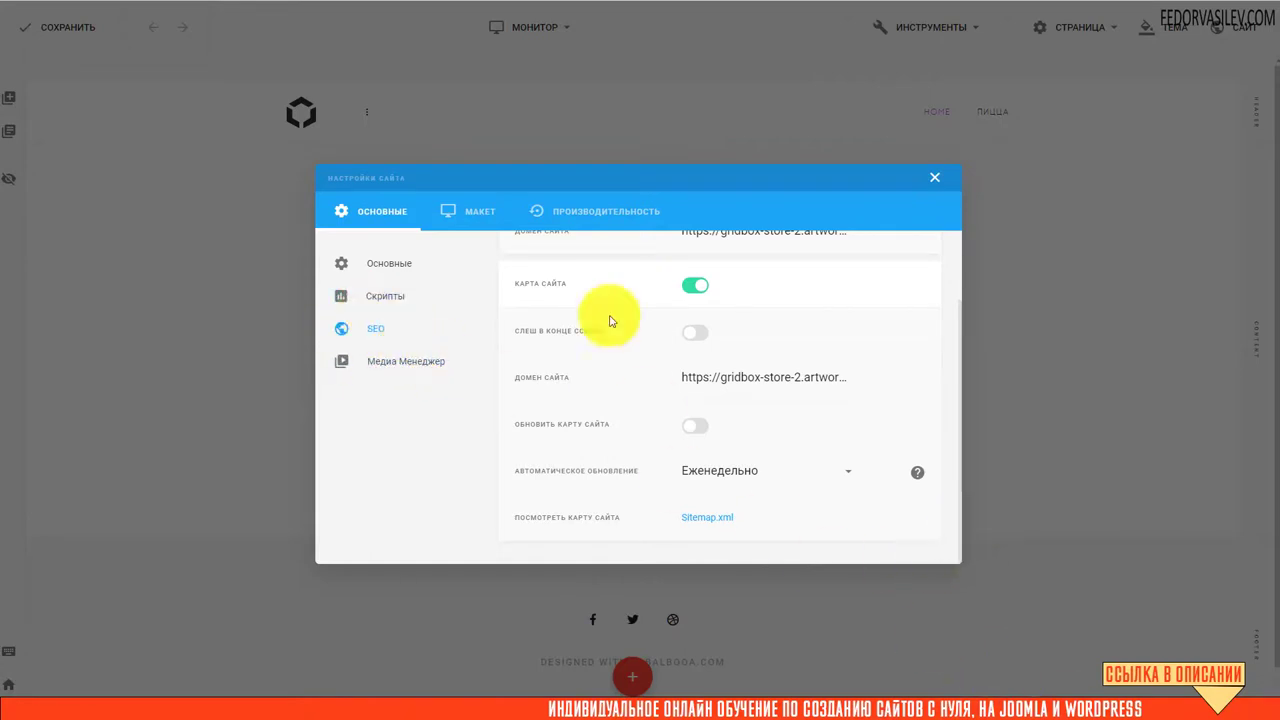
pyautogui.click(933, 175)
pyautogui.click(47, 28)
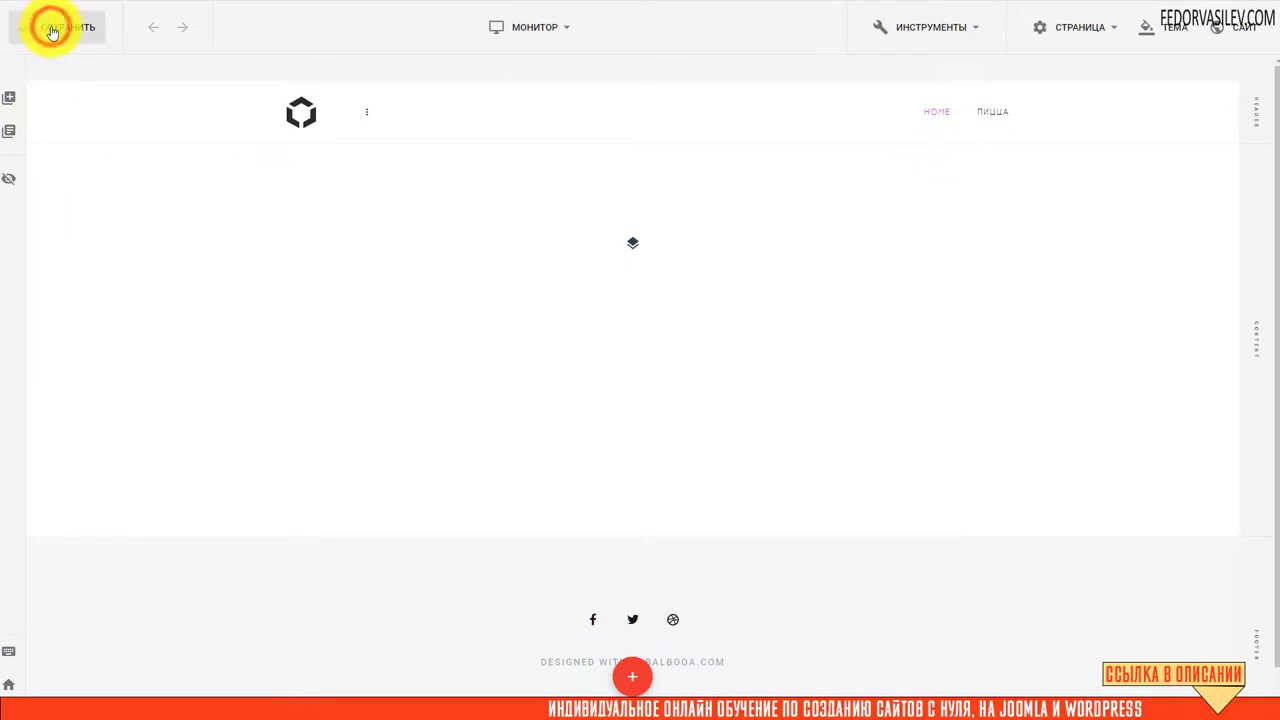